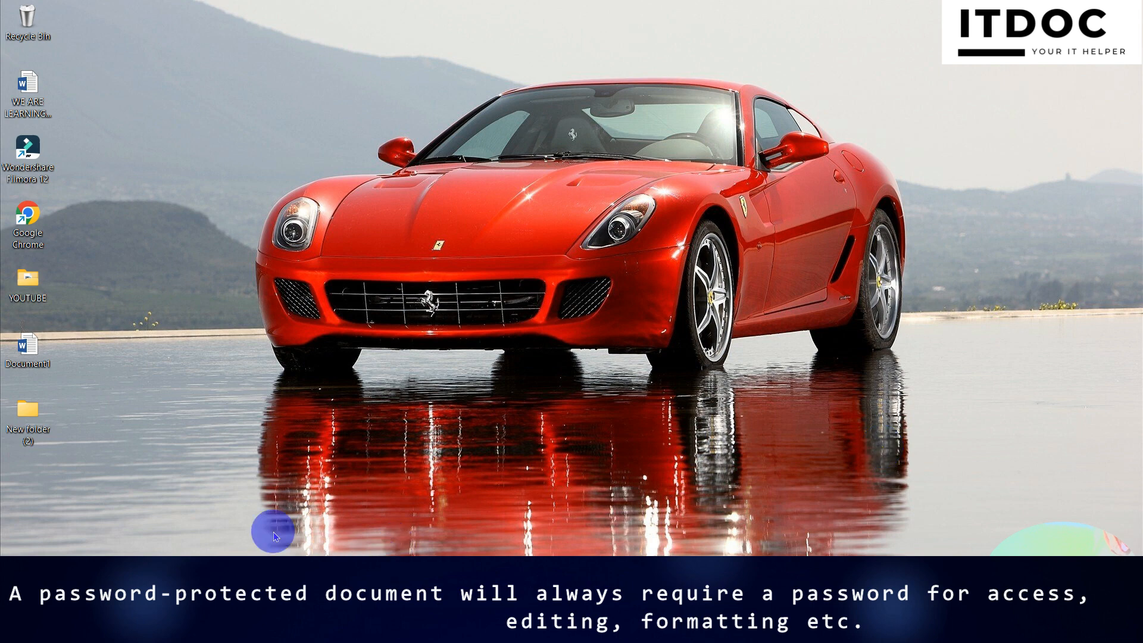
Open 'WE ARE LEARNING MICROSOFT OFFICE WORD.docx' from the desktop, bringing up its password prompt
left_click(35, 111)
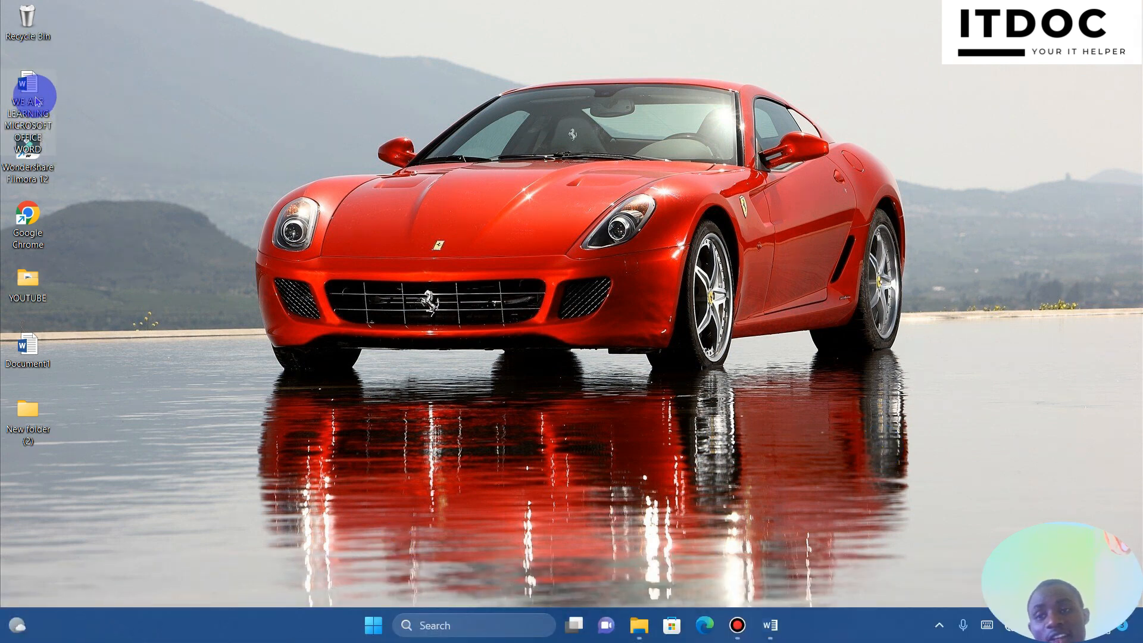
double_click(35, 89)
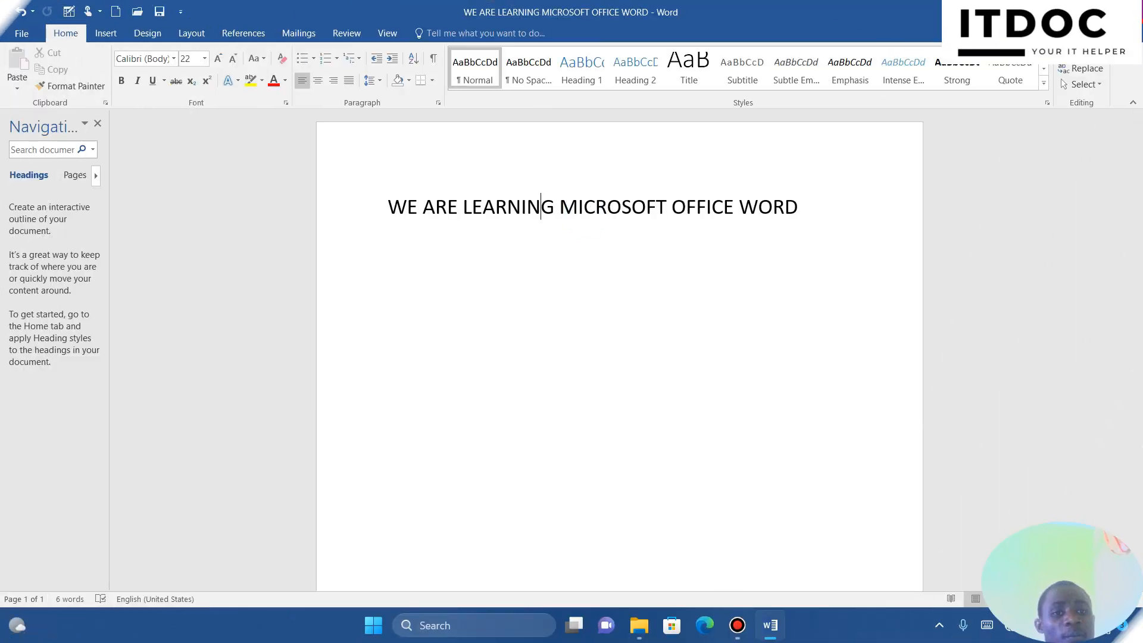
left_click(371, 99)
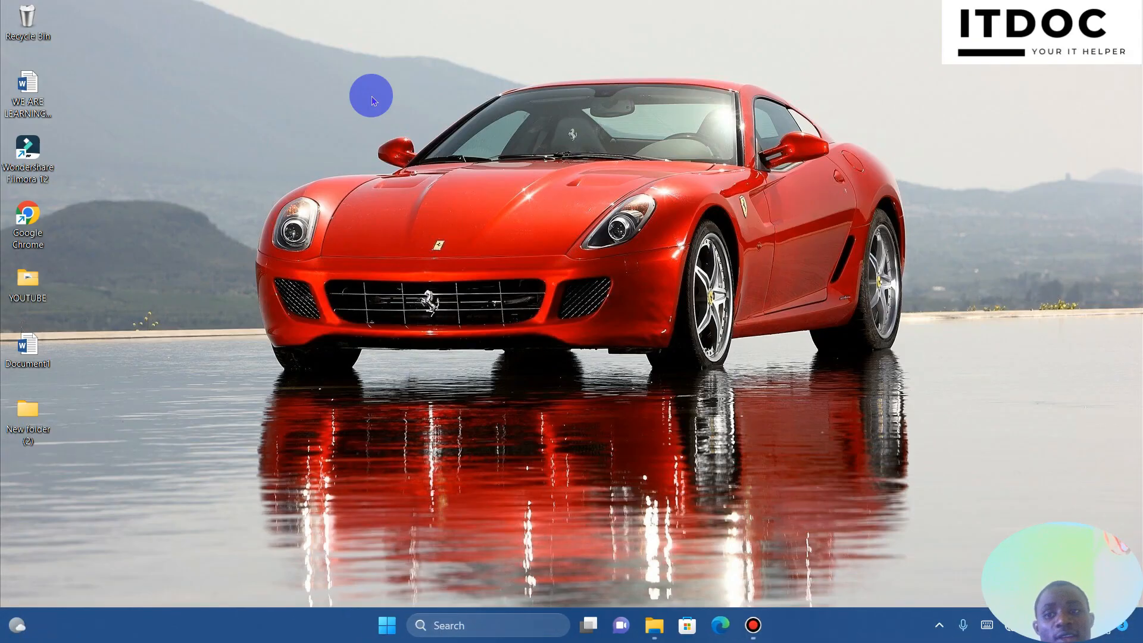
double_click(25, 92)
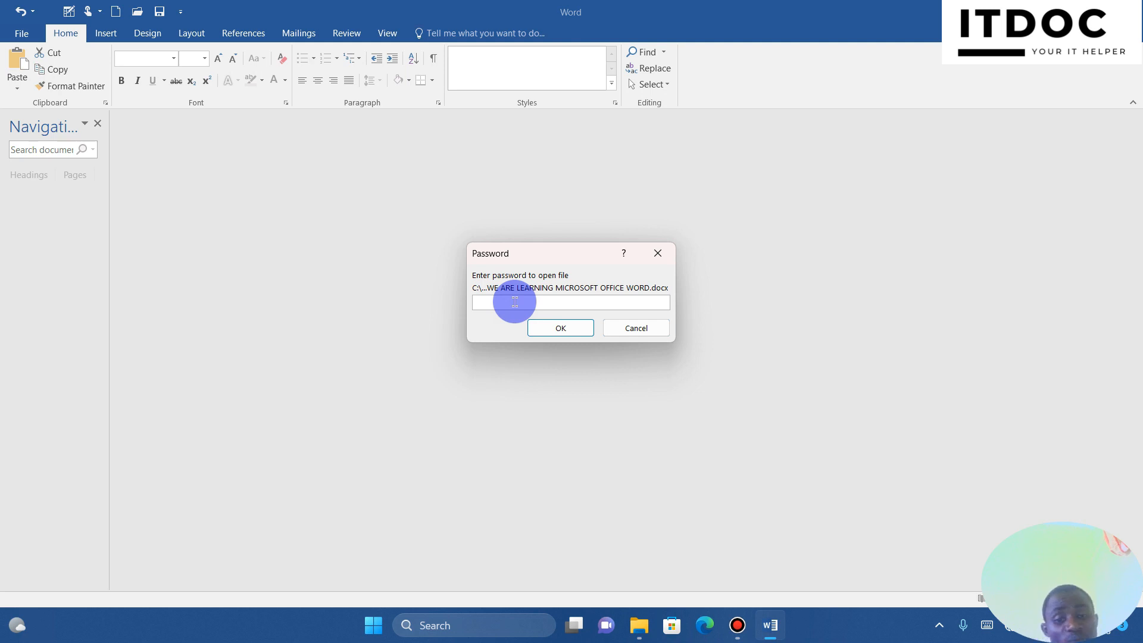
Enter the document's password to unlock it and display the heading line
type("1234")
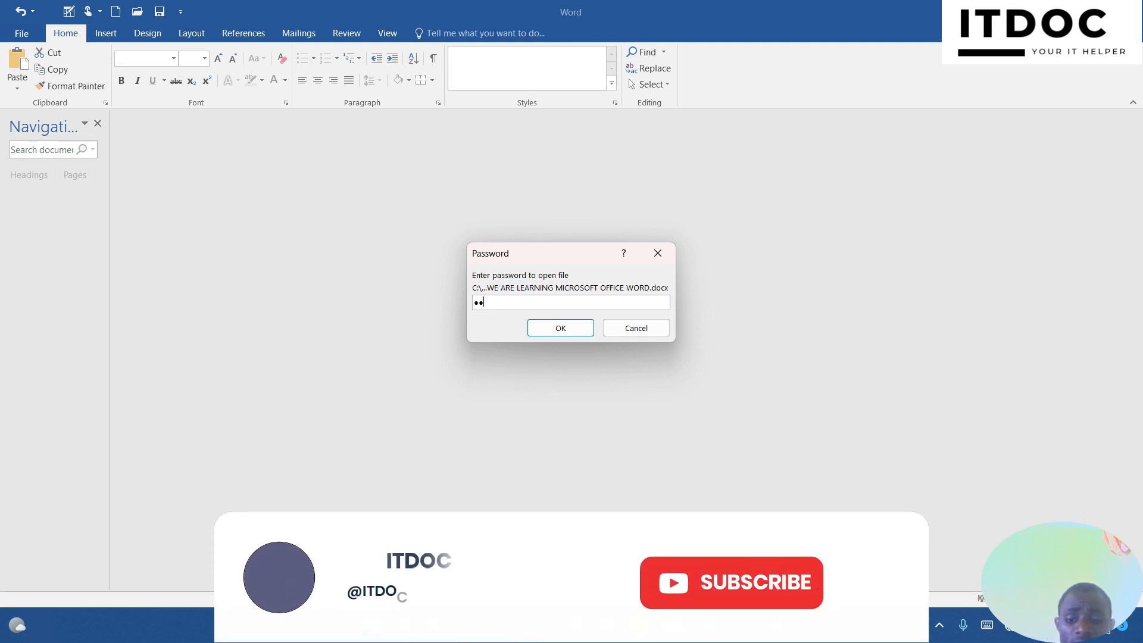
key("Return")
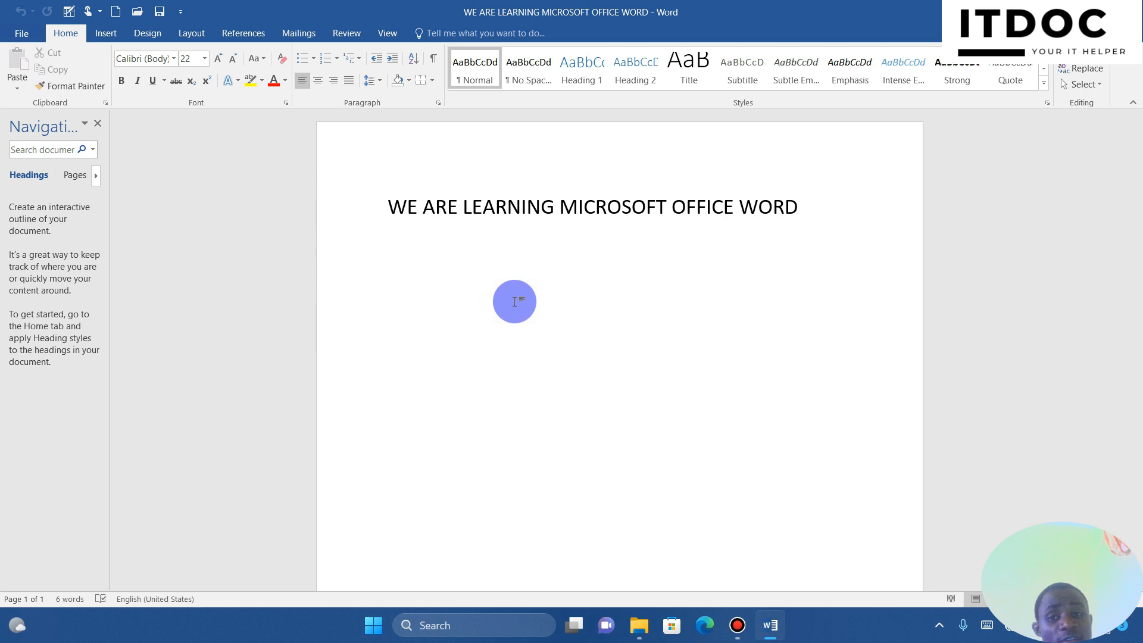
Expand the Styles gallery to list every style, including Intense Quote, Book Title and List Paragraph
left_click(104, 33)
left_click(65, 33)
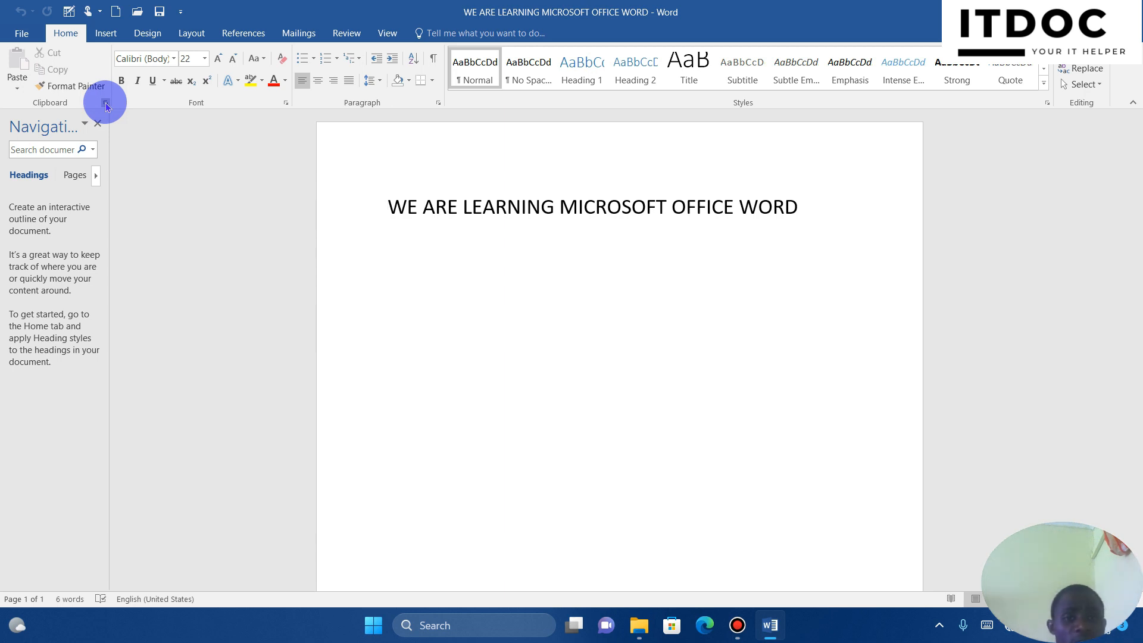
left_click(1044, 82)
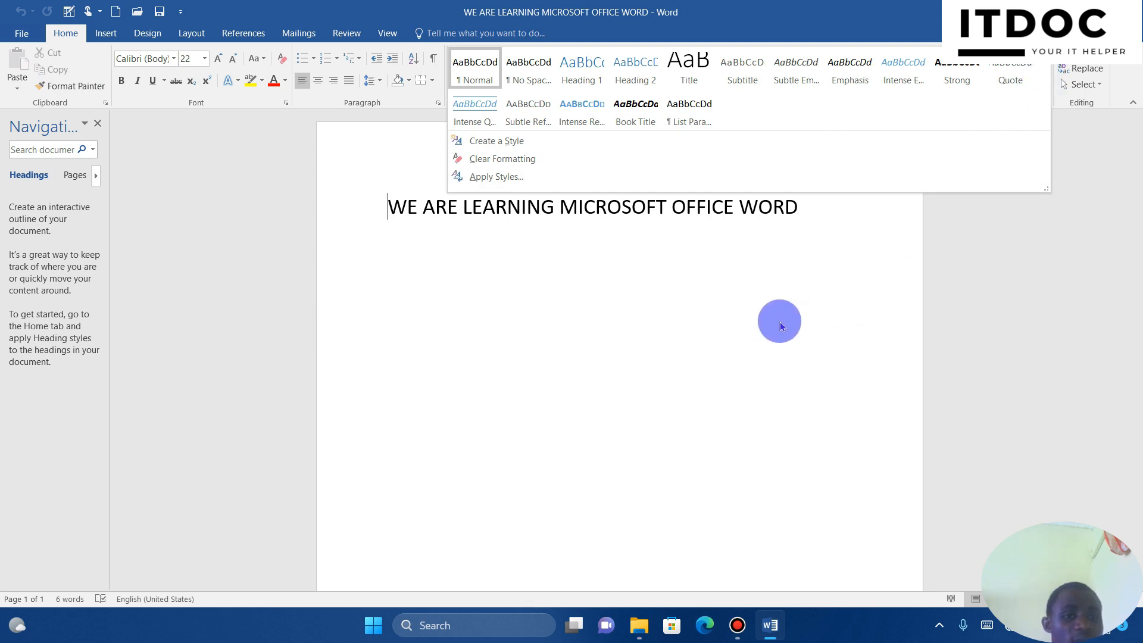
Close the expanded Styles gallery by clicking back in the document
left_click(780, 326)
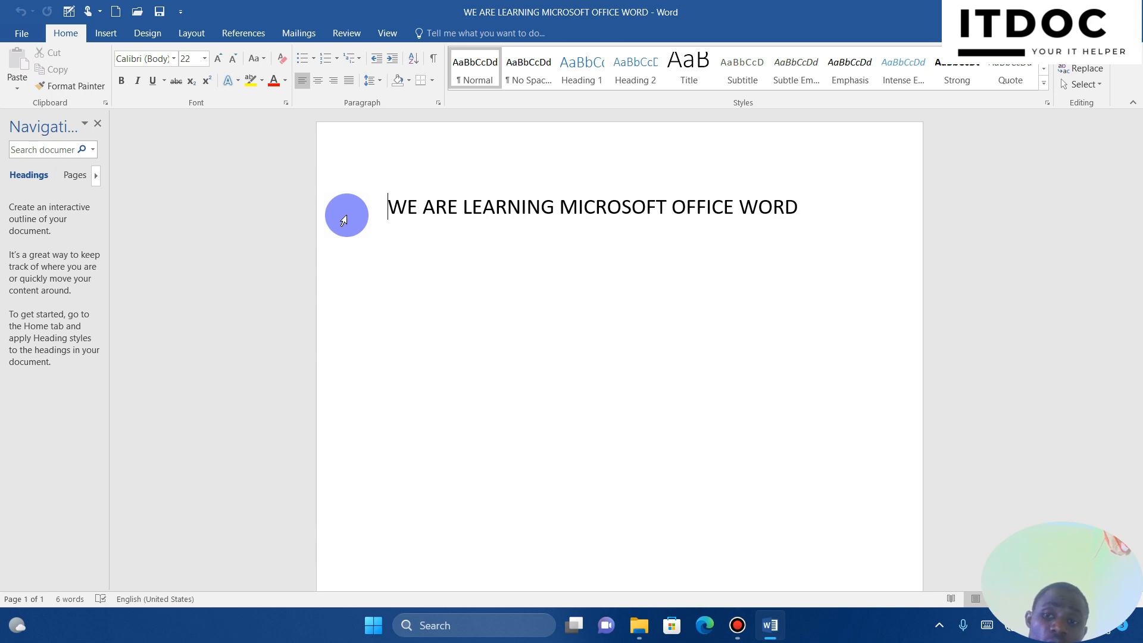
Paint the heading's formatting onto 'WORD' with Format Painter, then cut the whole heading line
left_click(344, 220)
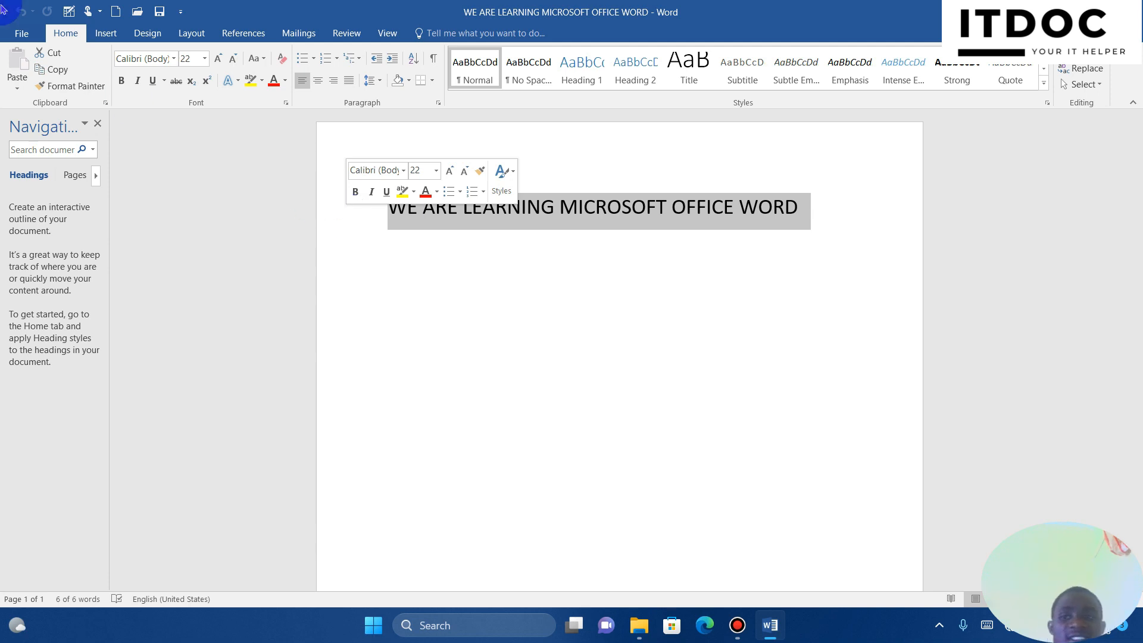
left_click(79, 87)
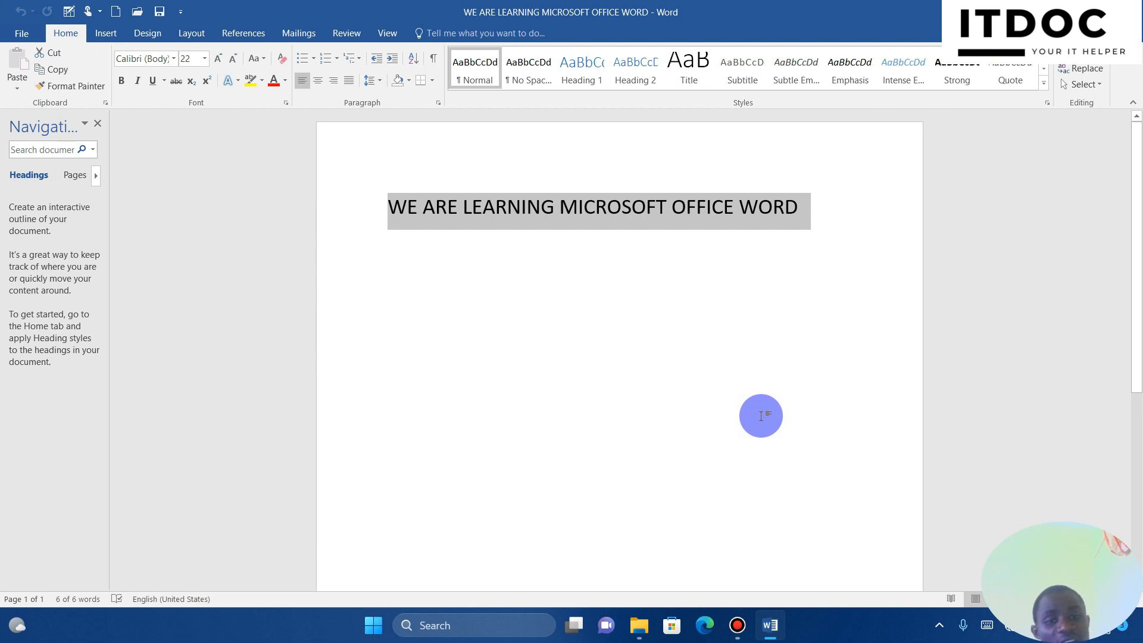
left_click(761, 416)
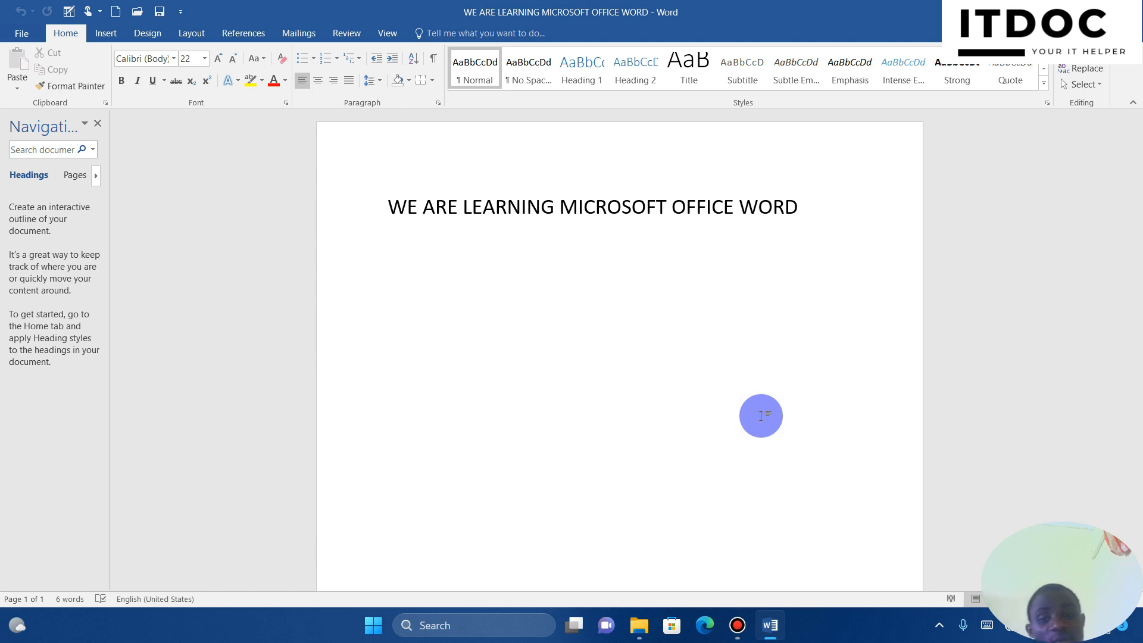
left_click(360, 228)
key("ctrl+c")
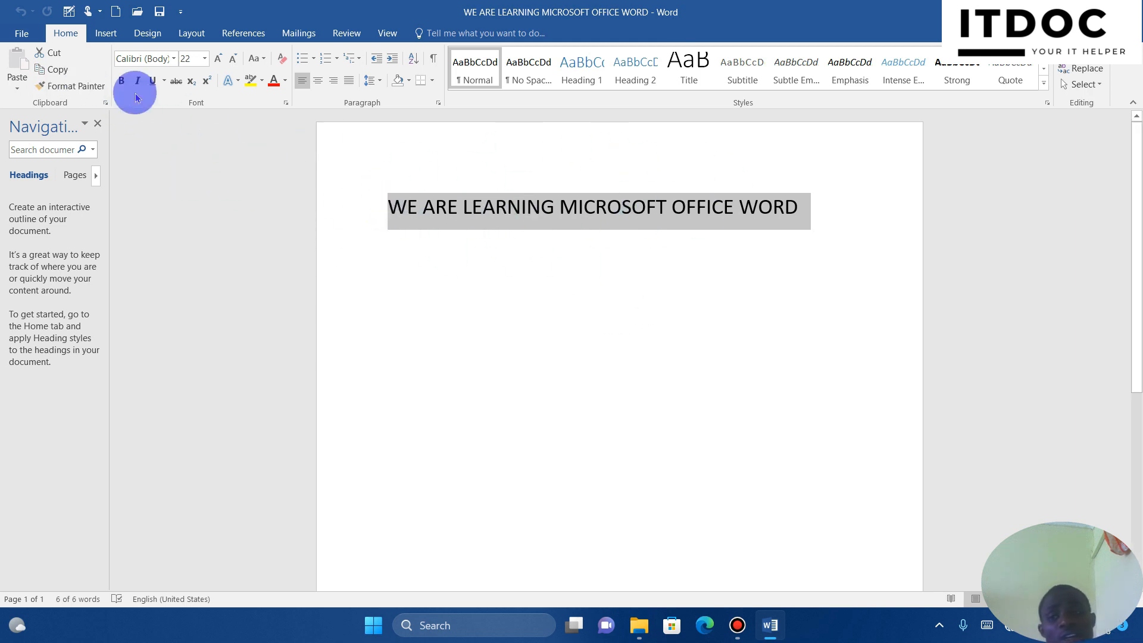
left_click(55, 59)
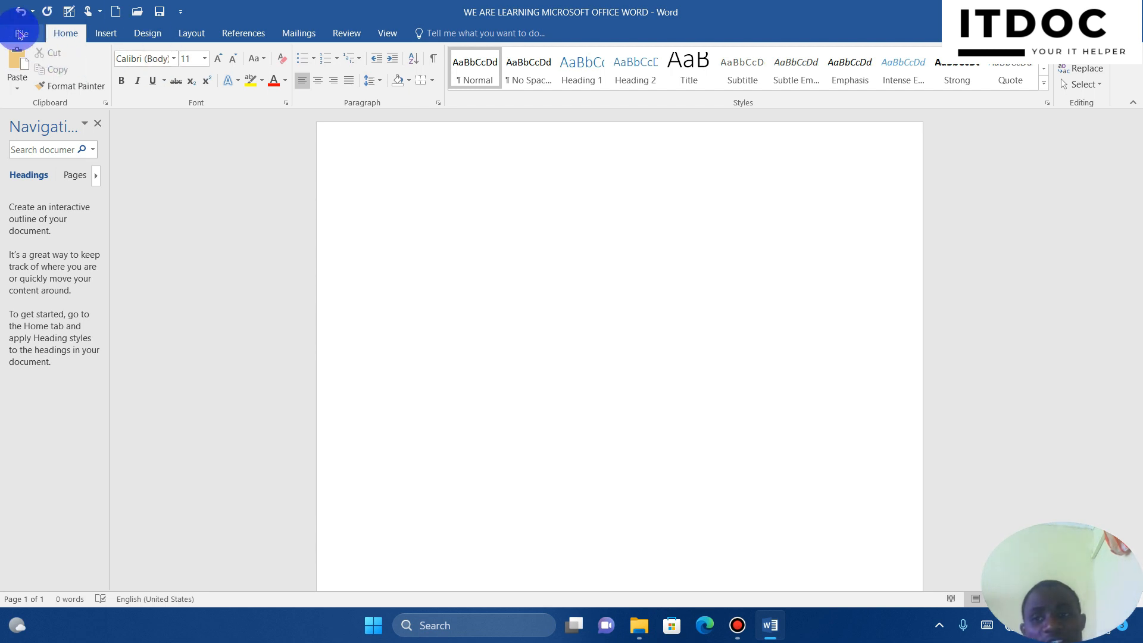
Paste the heading back using Keep Source Formatting and select the pasted line
left_click(17, 79)
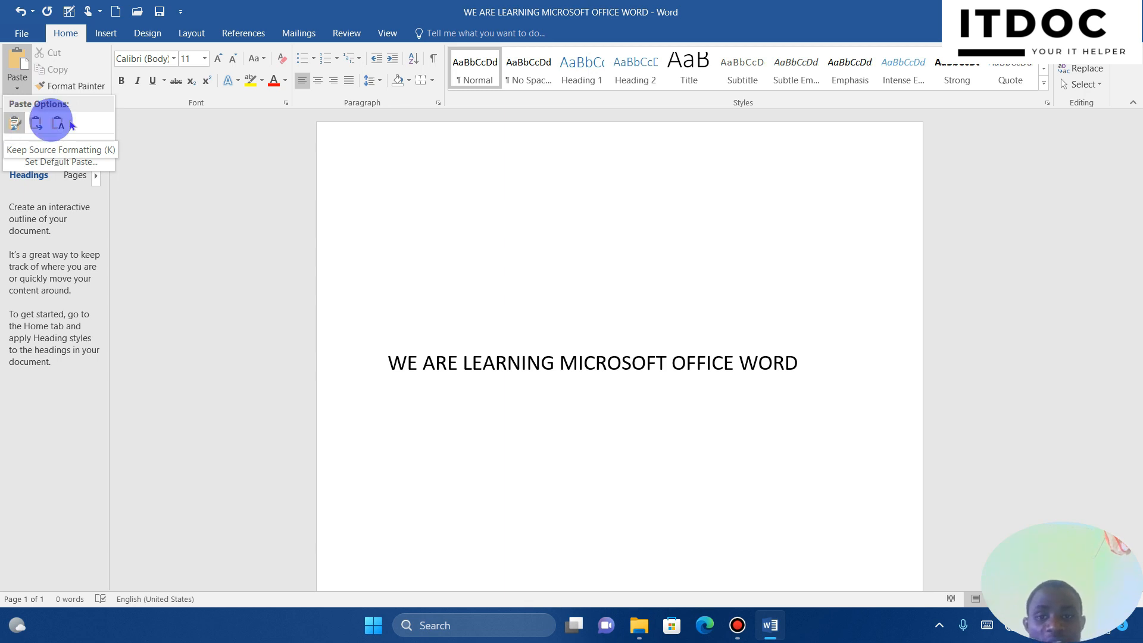
left_click(16, 124)
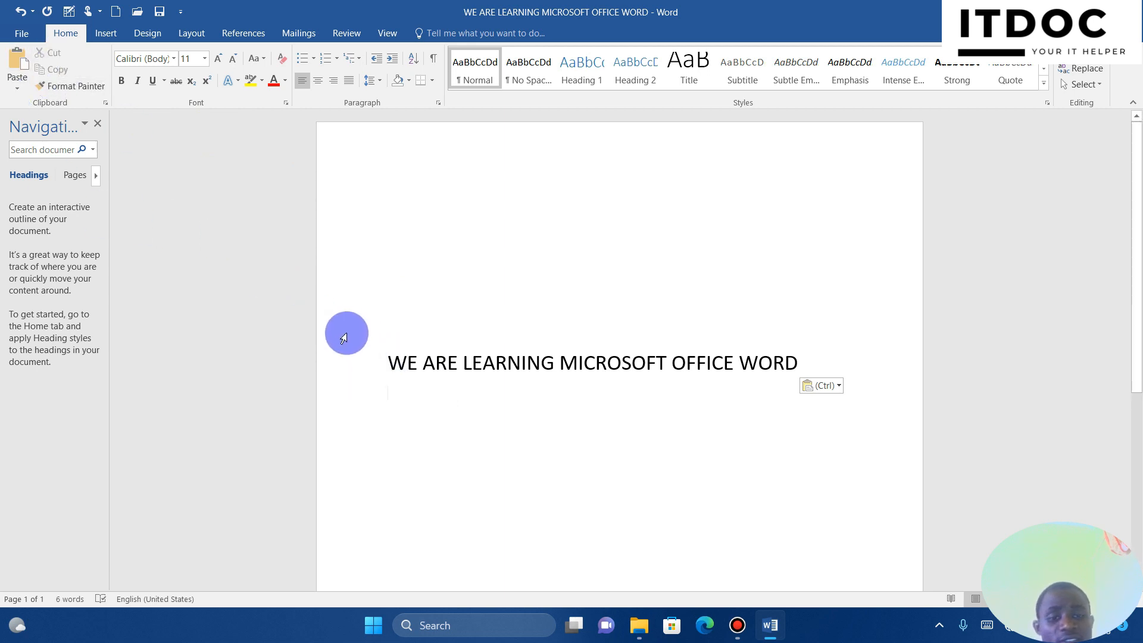
left_click(357, 368)
key("ctrl+c")
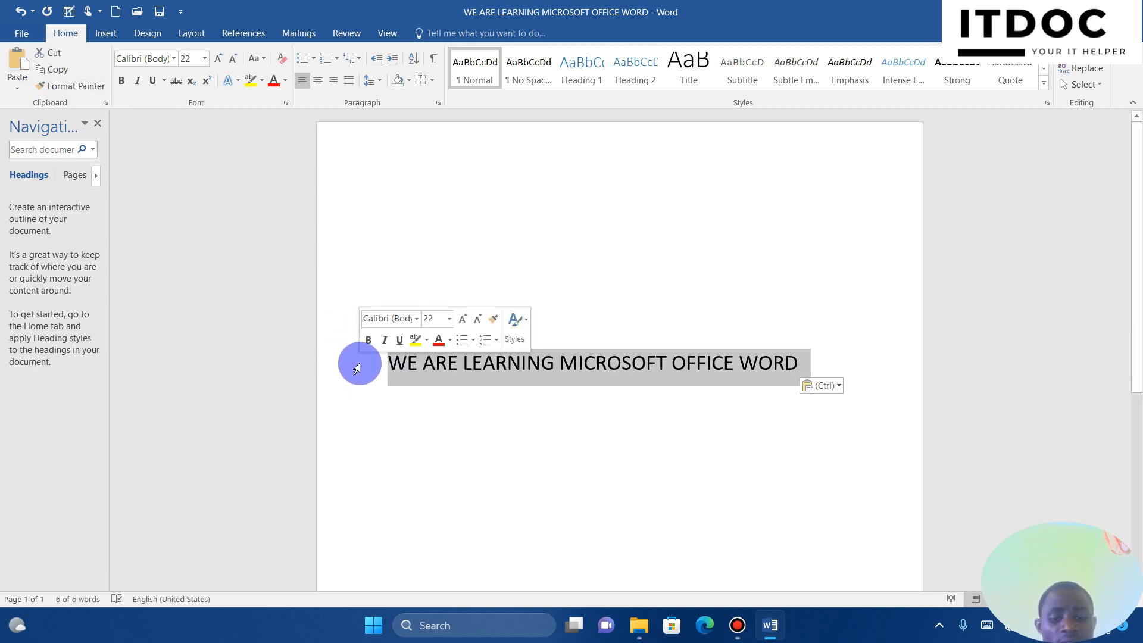
Re-paste the heading with Ctrl+V below several newly added blank lines
key("Delete")
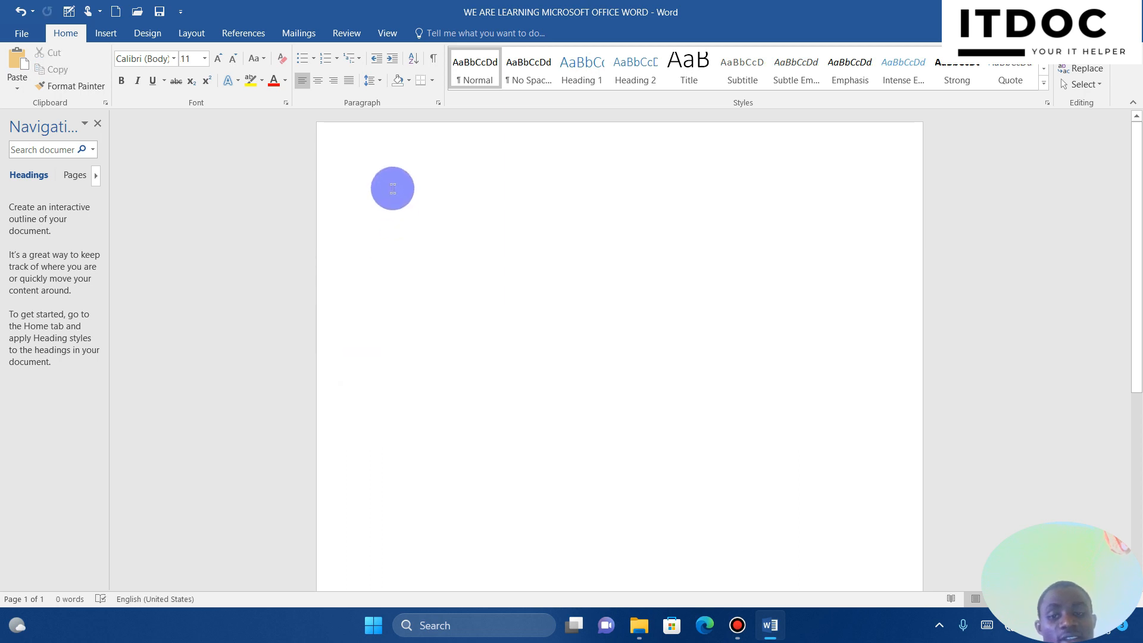
key("ctrl+v")
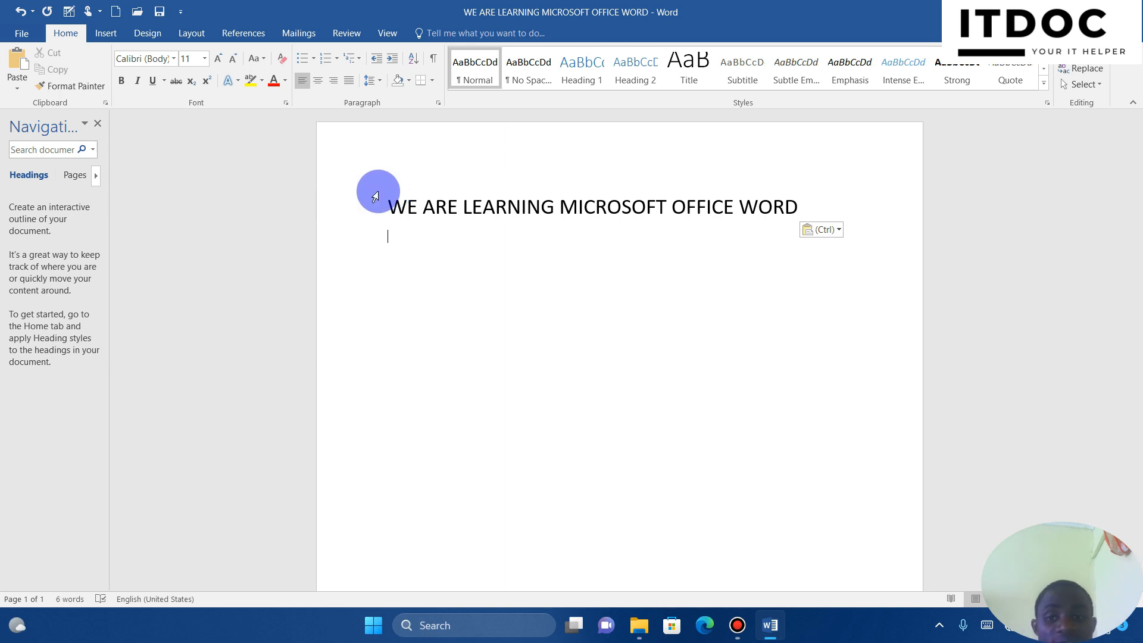
left_click(346, 210)
key("ctrl+c")
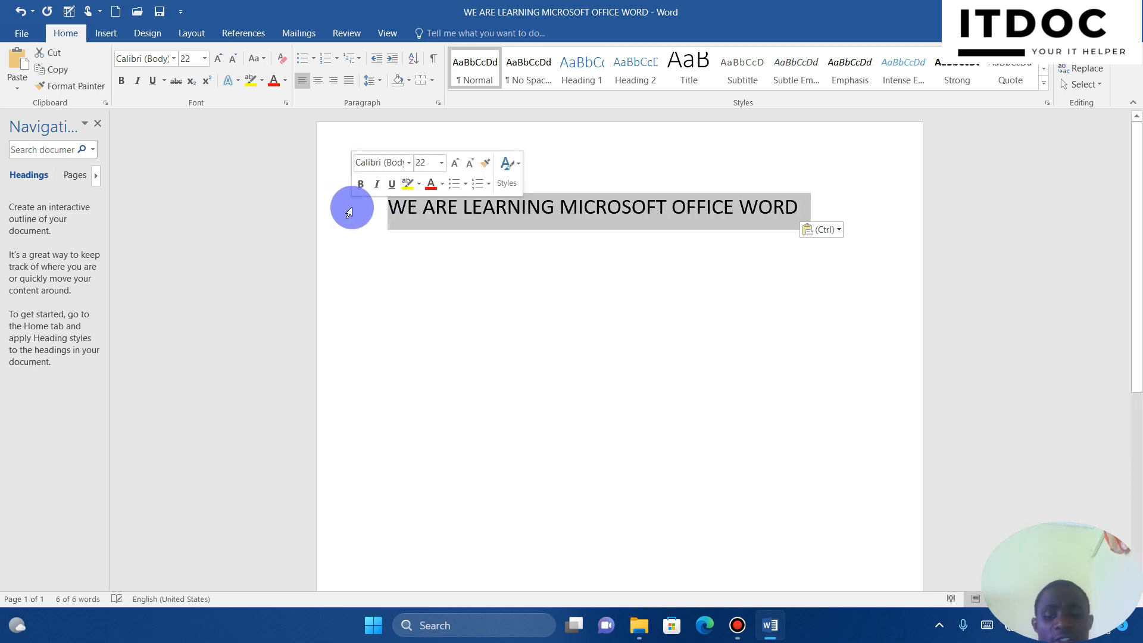
key("Delete")
key("Return")
key("Return")
key("Return")
key("Return")
key("Return")
key("Return")
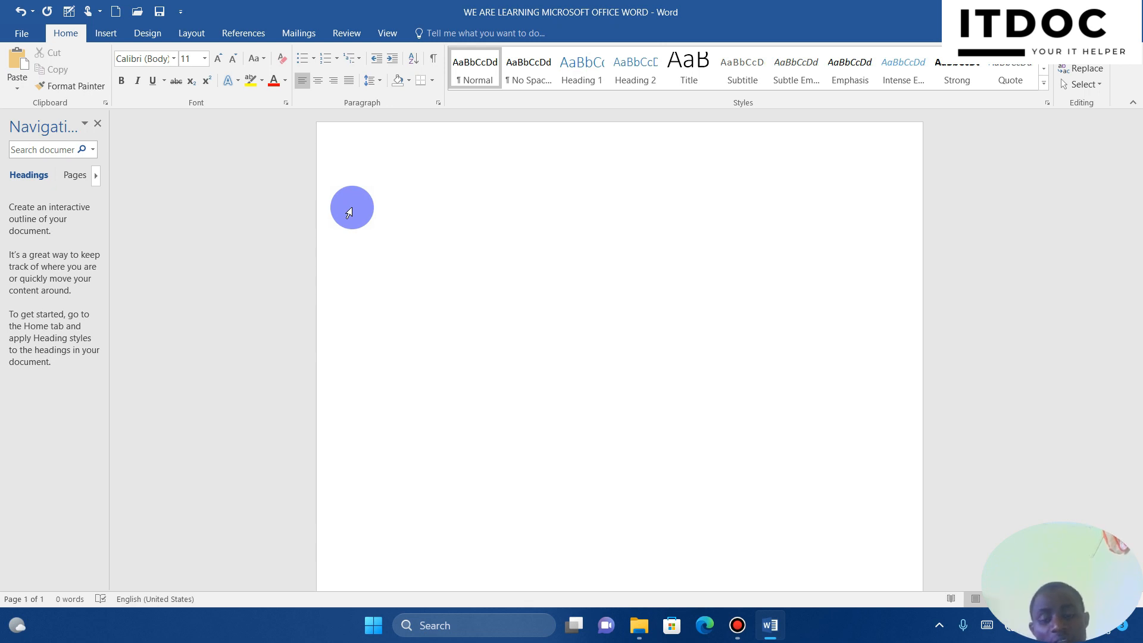
key("ctrl+v")
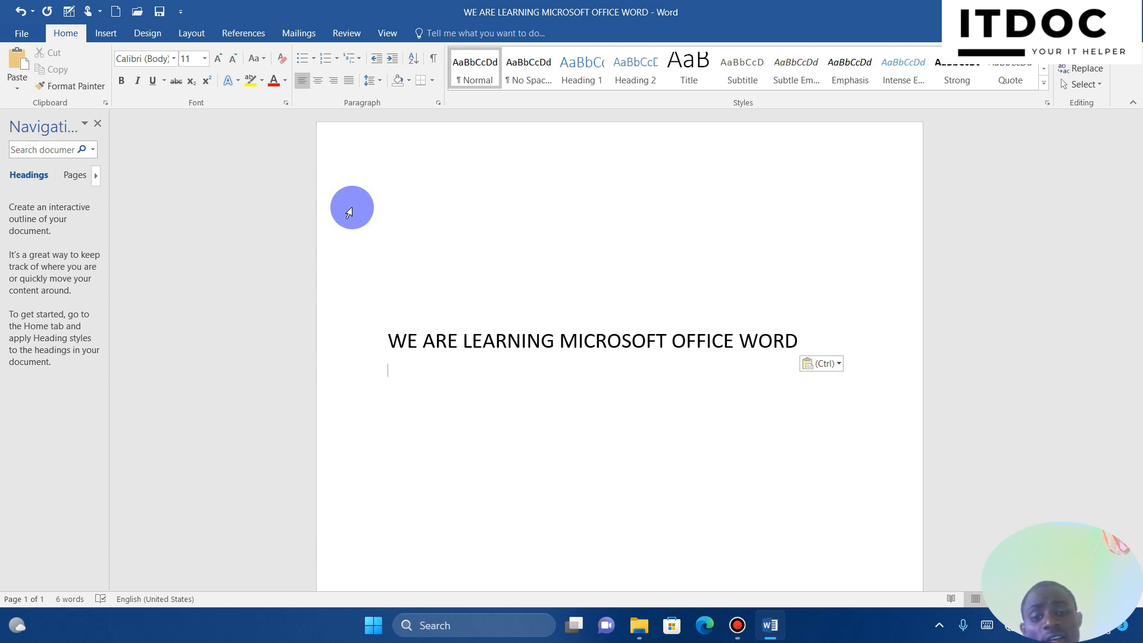
Delete the empty lines above so the heading sits at the top, then select it
left_click_drag(347, 171, 394, 326)
key("Delete")
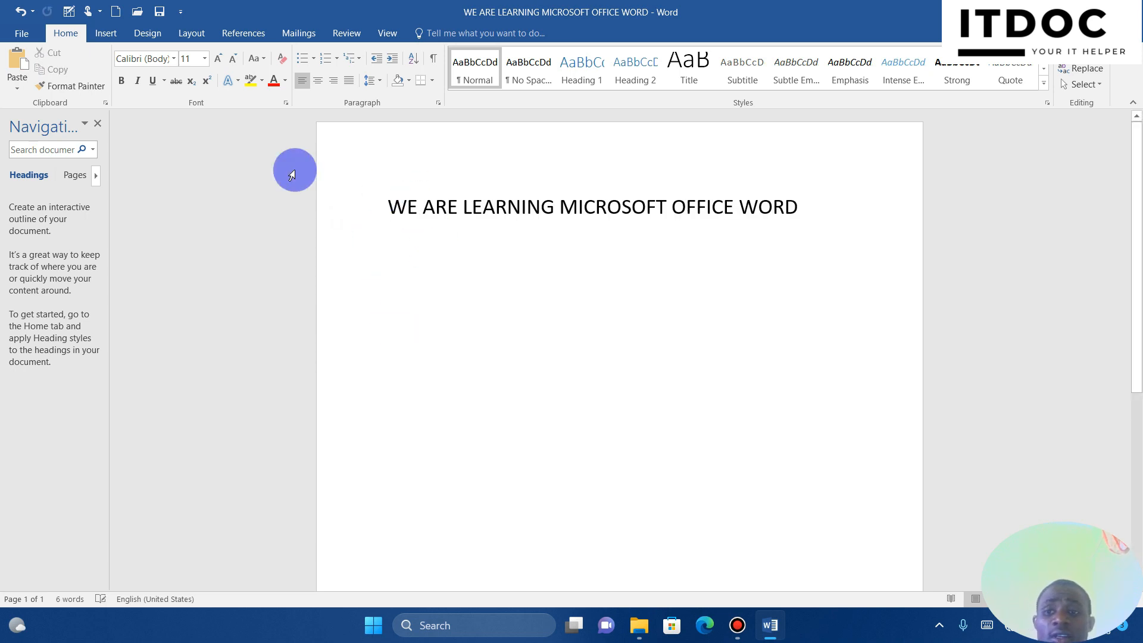
left_click(368, 210)
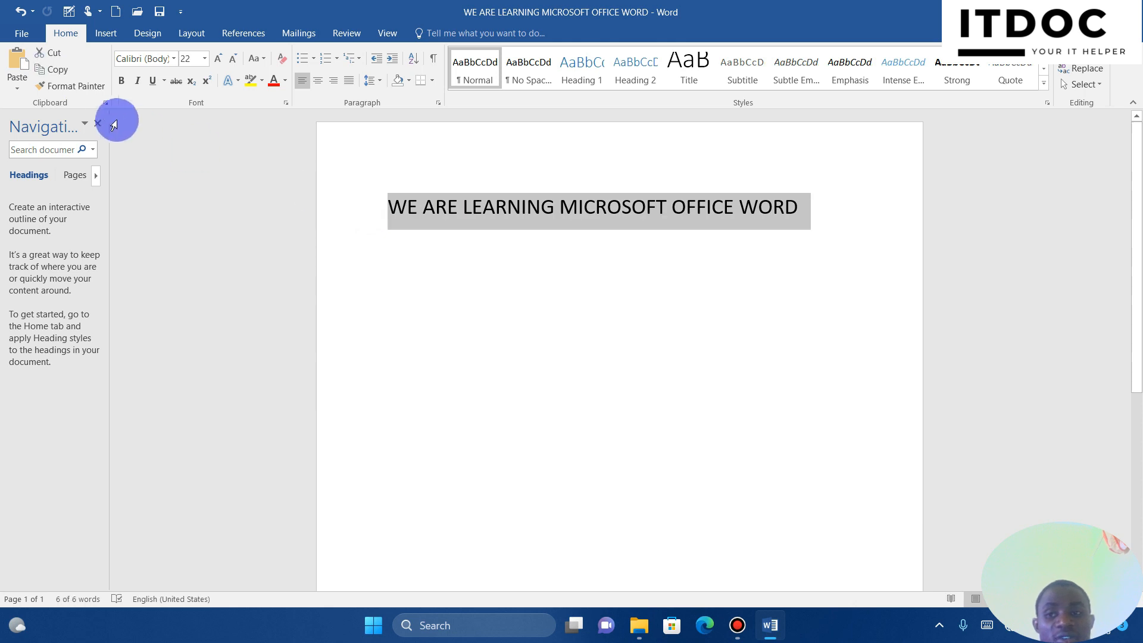
left_click(63, 75)
left_click(453, 338)
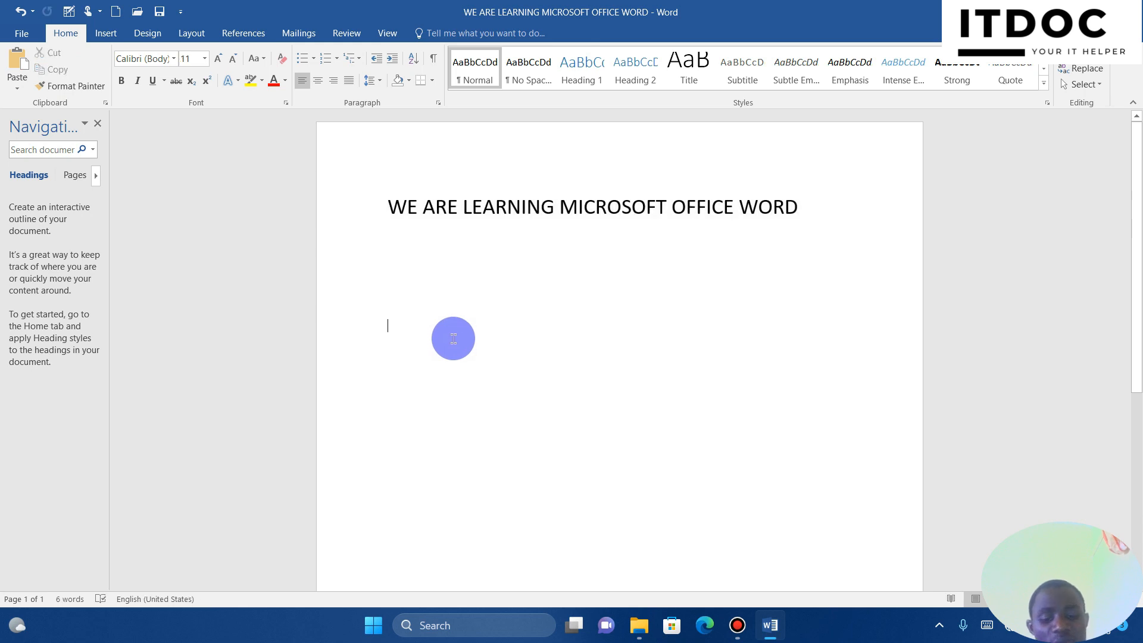
key("ctrl+v")
key("Return")
key("ctrl+v")
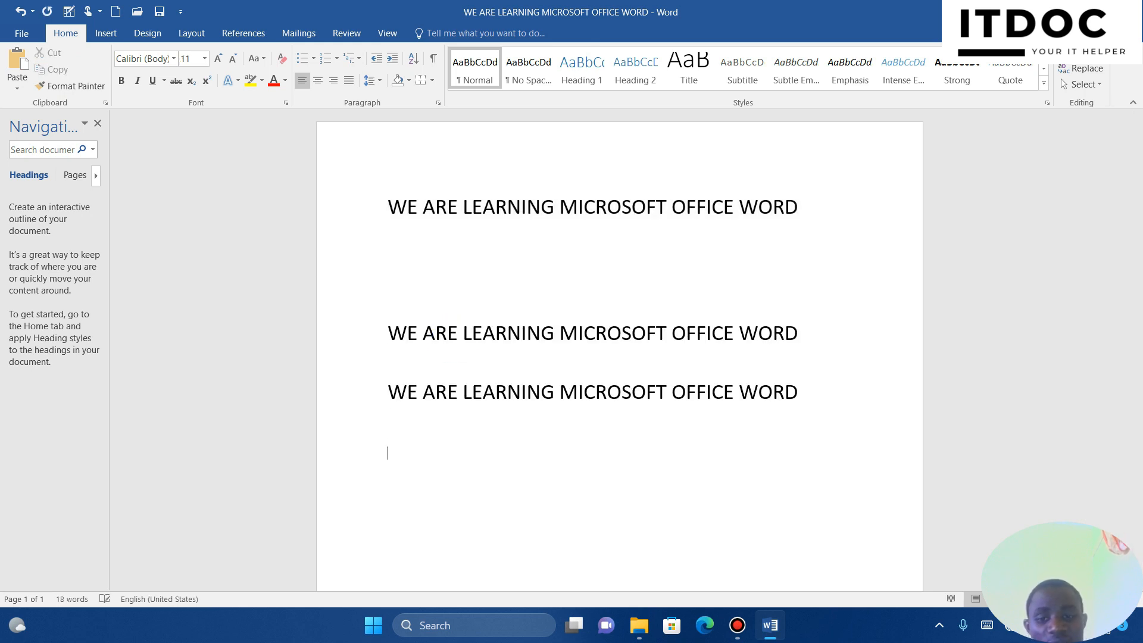
key("Return")
key("ctrl+v")
left_click_drag(341, 329, 391, 480)
key("Delete")
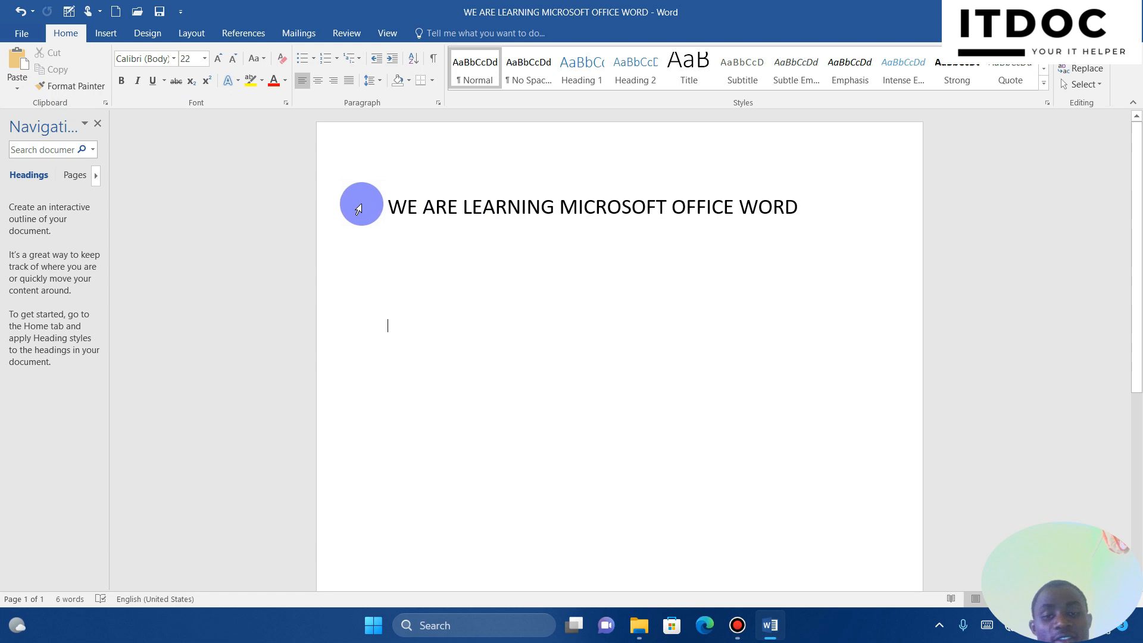
left_click(353, 222)
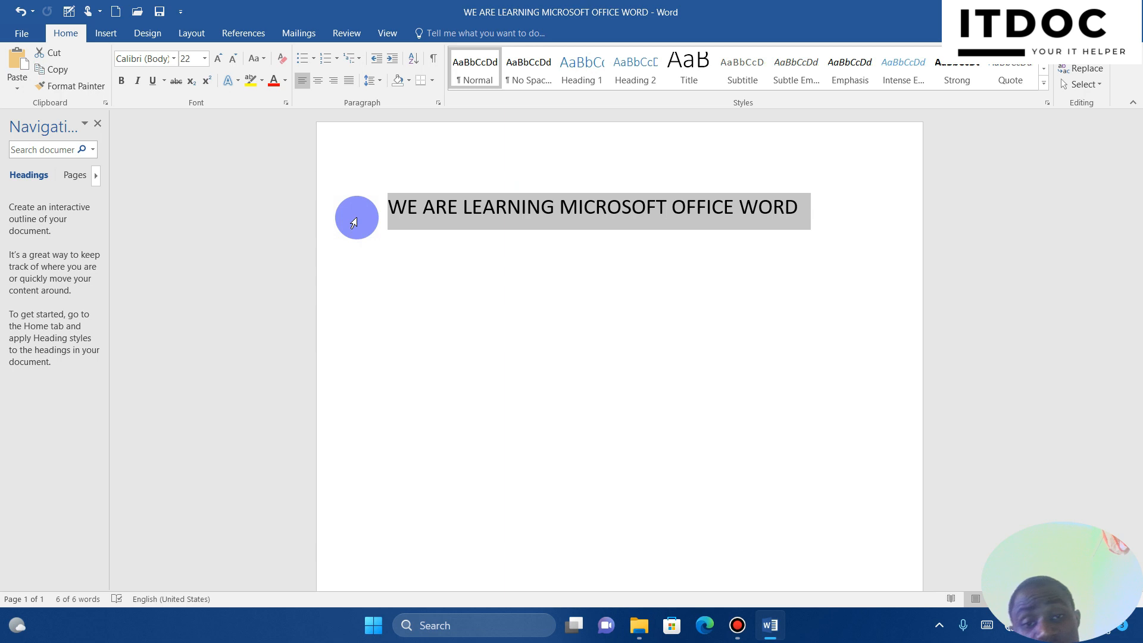
key("ctrl+c")
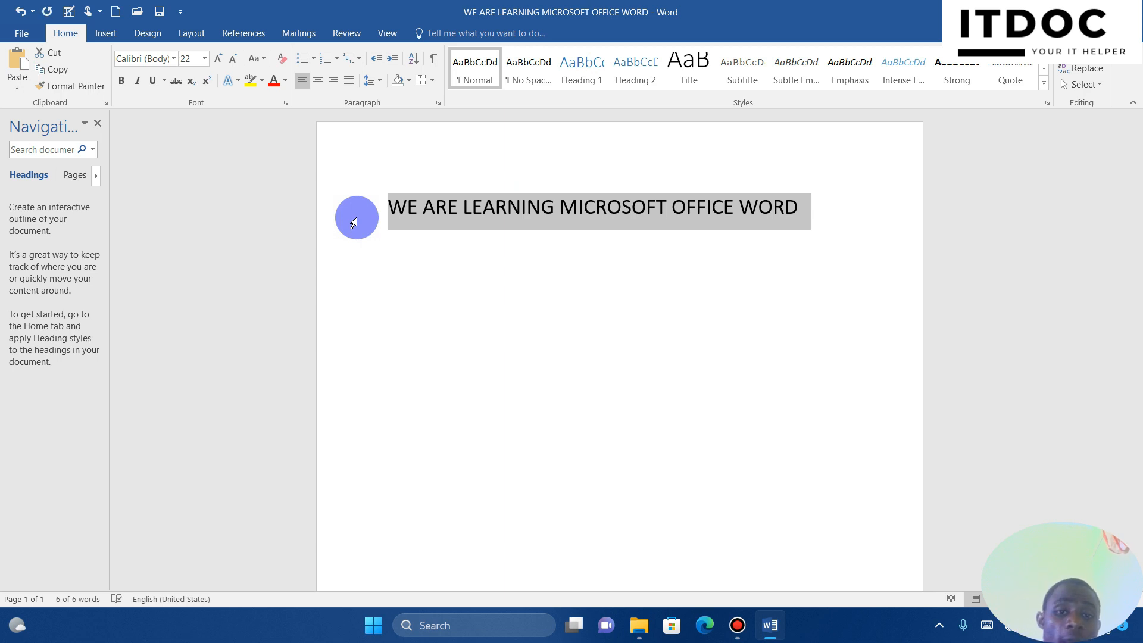
key("Down")
key("Return")
key("Return")
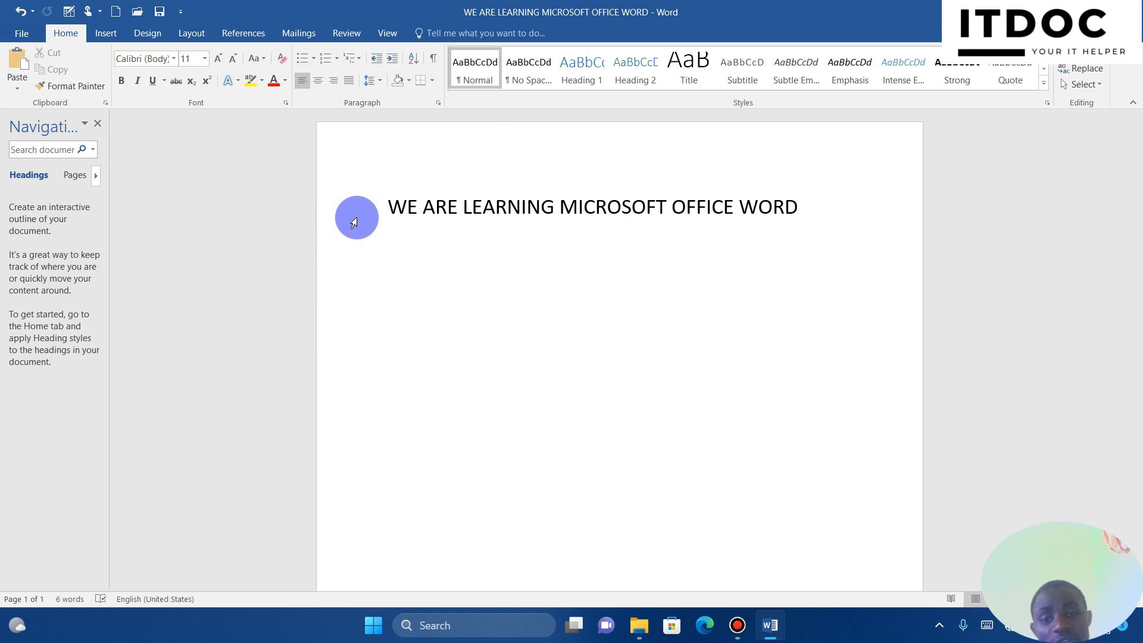
key("ctrl+v")
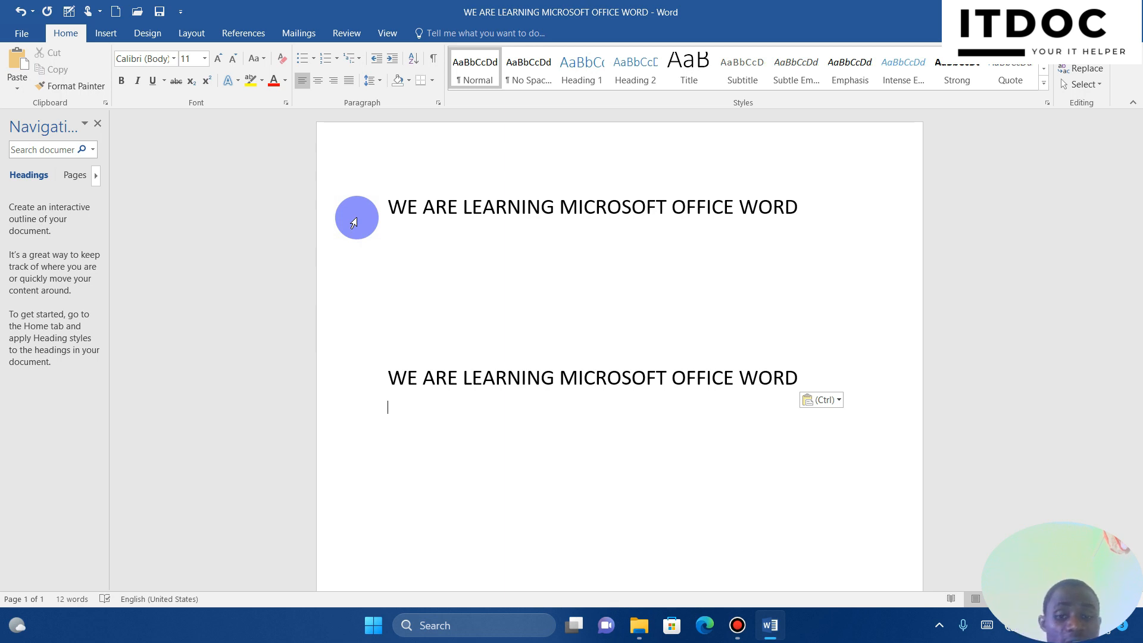
left_click(347, 393)
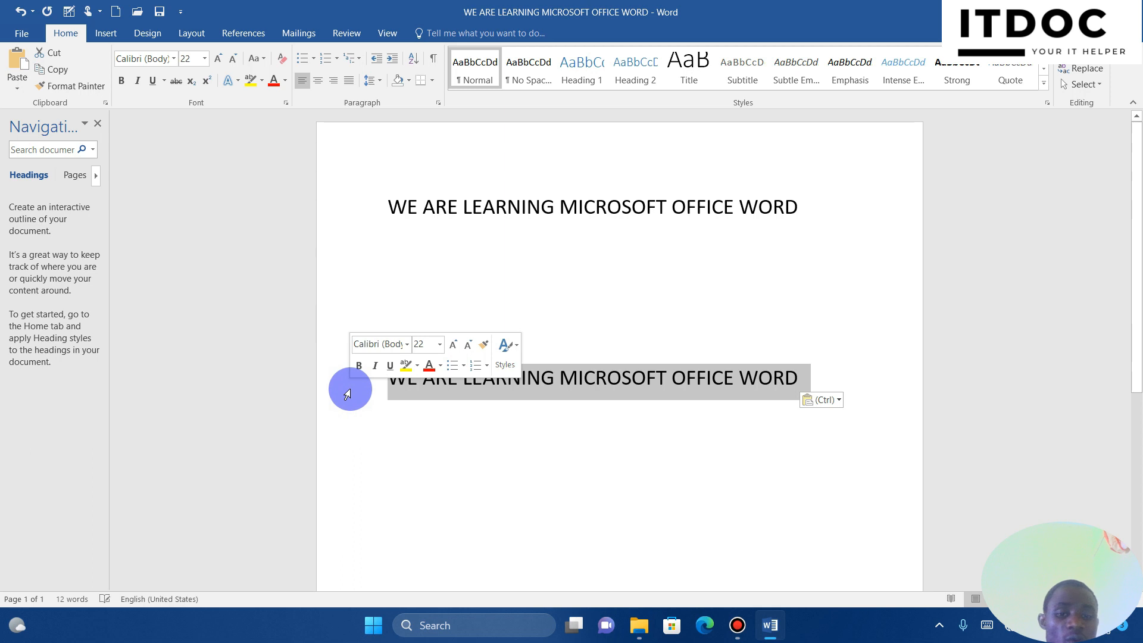
key("BackSpace")
key("BackSpace")
key("BackSpace")
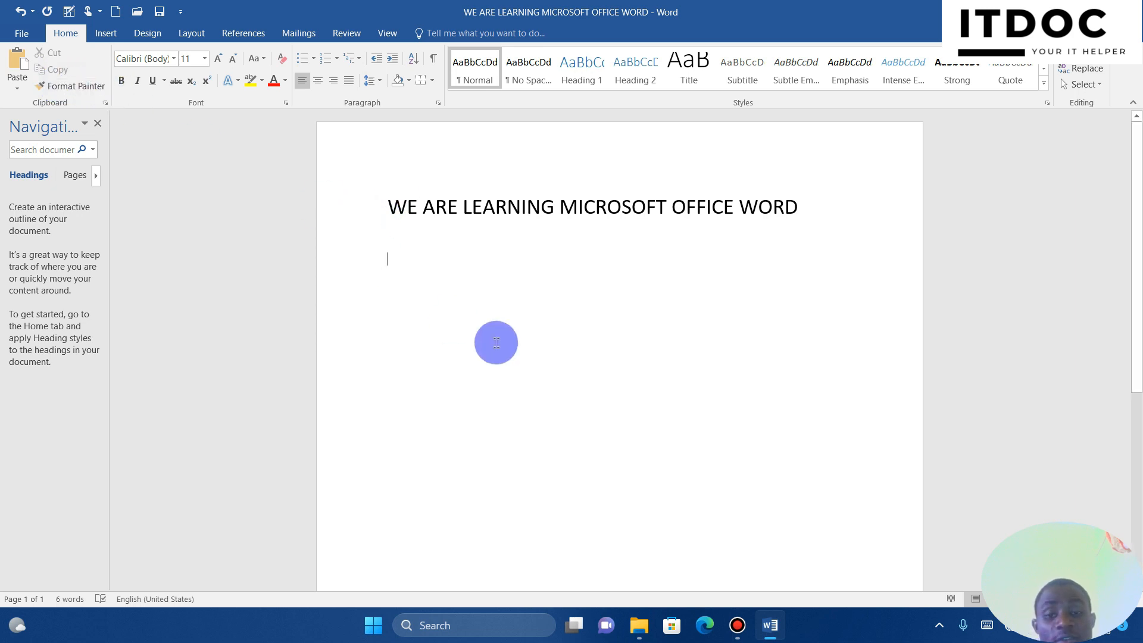
key("Return")
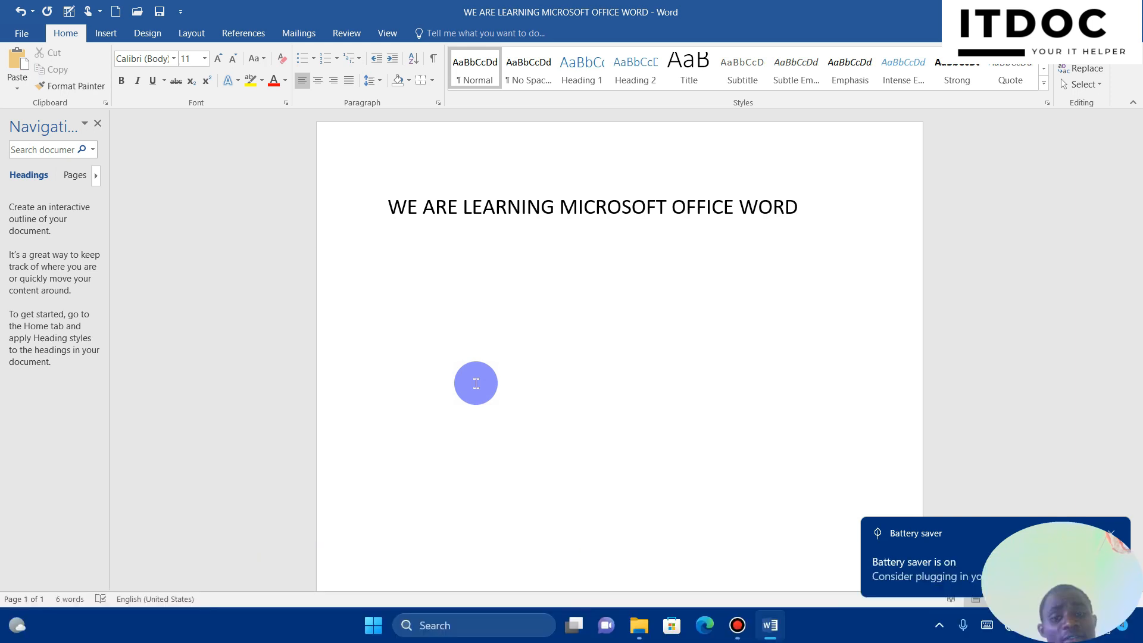
Paste a copy of the heading lower on the page and clear all its formatting
left_click(353, 216)
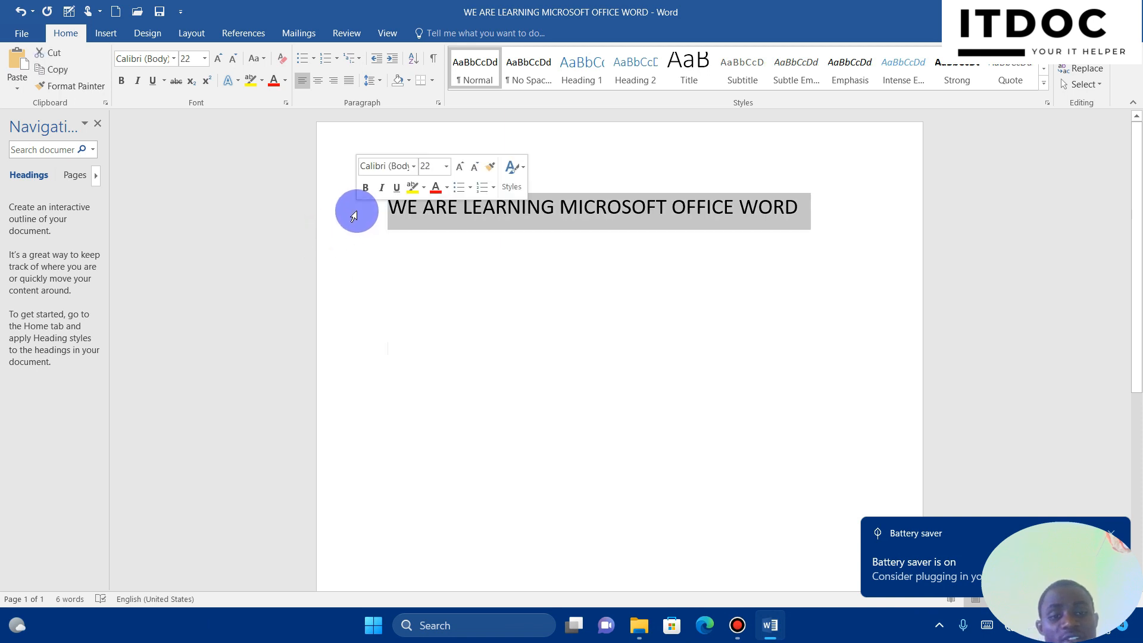
left_click(393, 365)
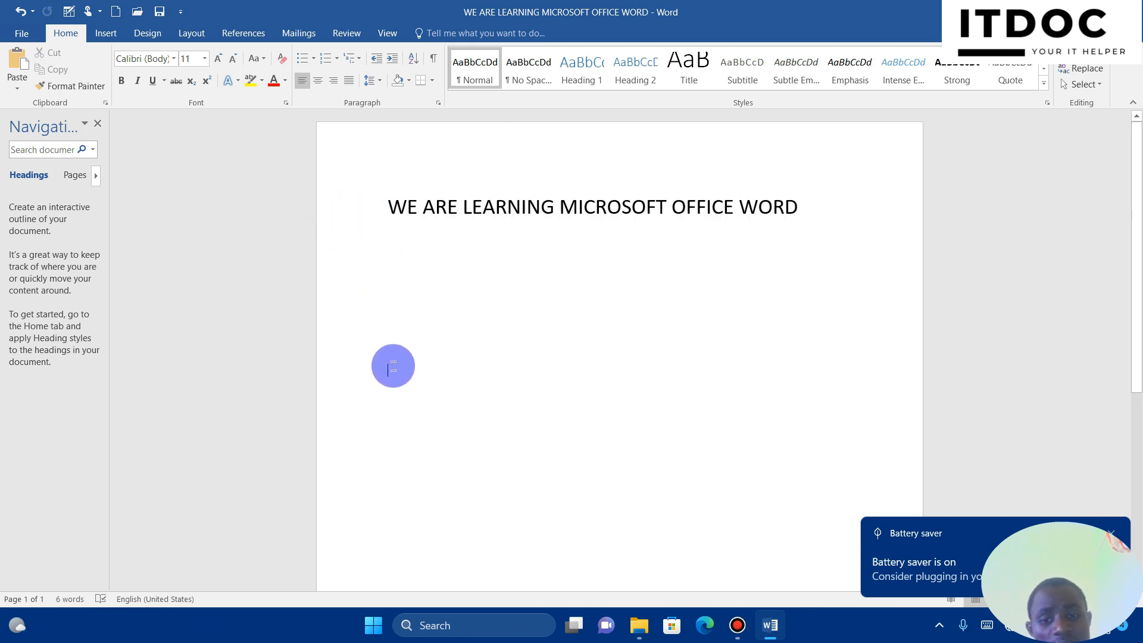
key("ctrl+v")
left_click(356, 382)
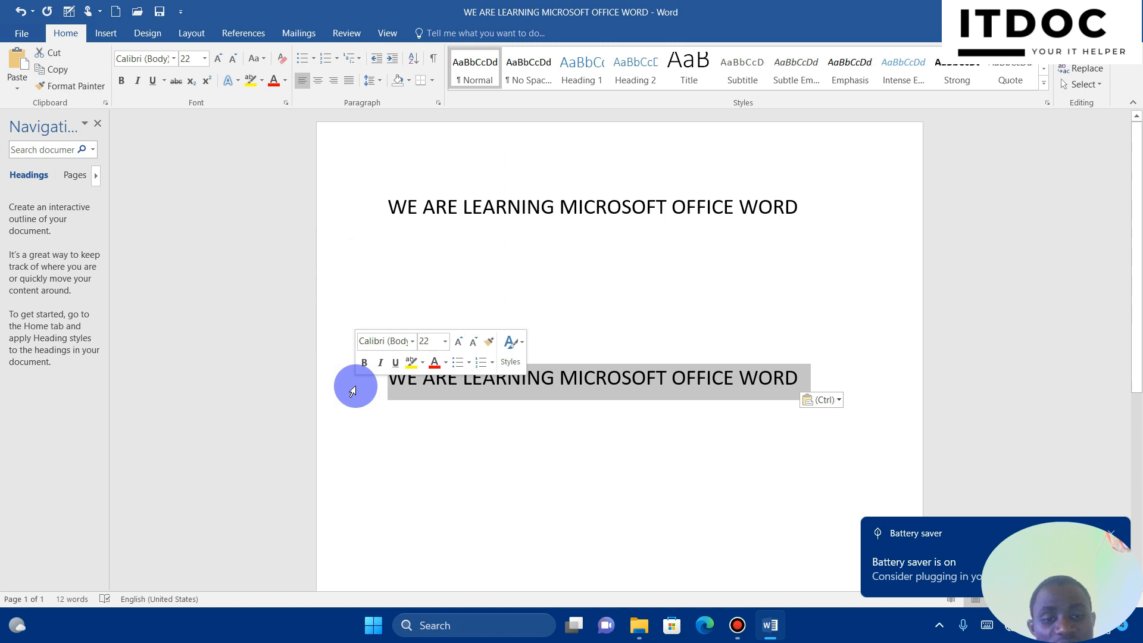
left_click(282, 59)
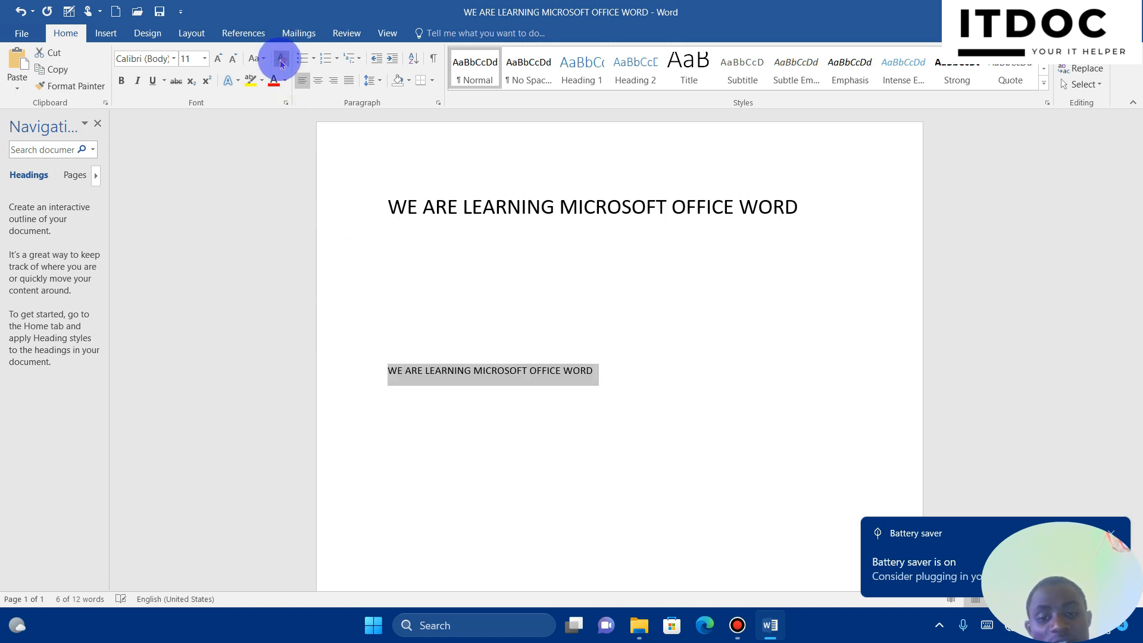
Type '1.' before the top heading to make it numbered item 1
left_click(486, 254)
left_click(383, 208)
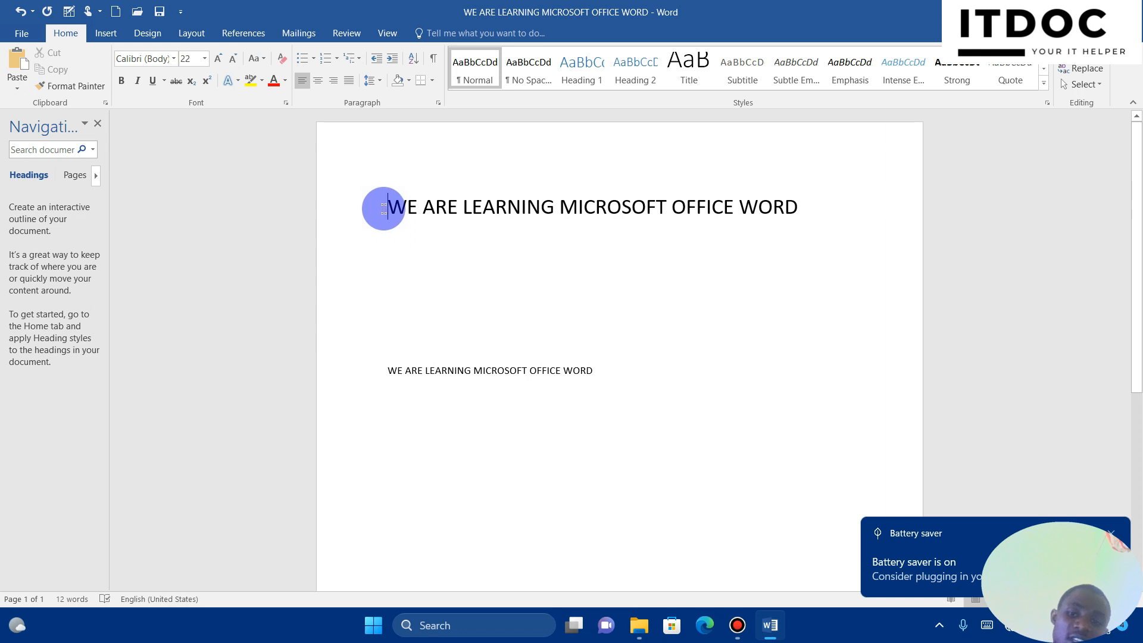
type("1.")
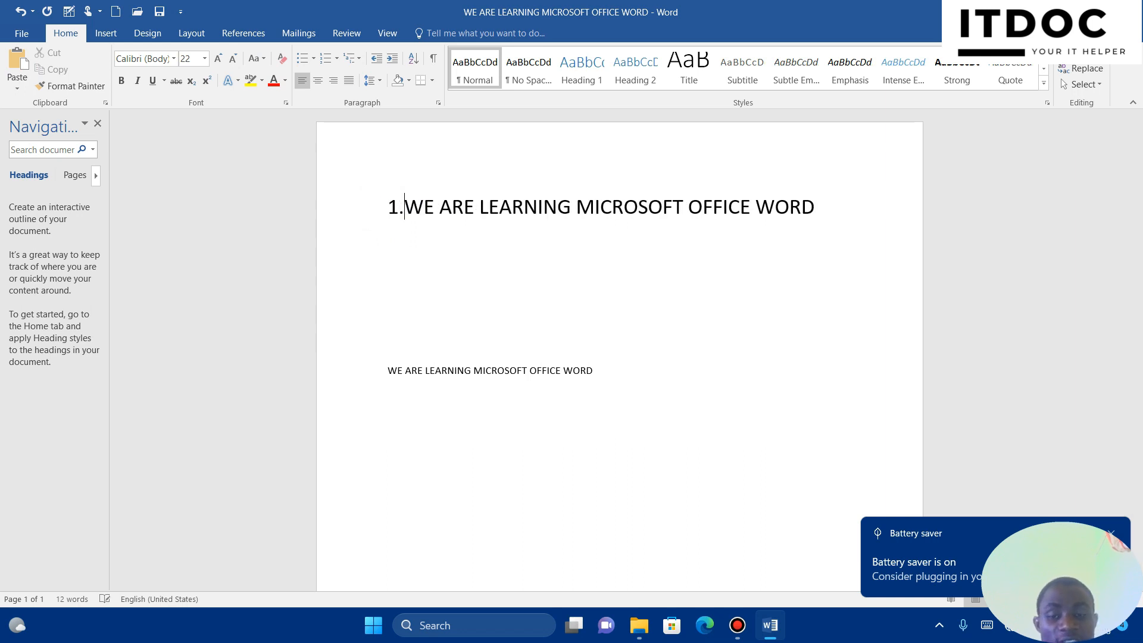
Type '2.' before the lower heading copy to number it item 2, then select heading 1
left_click(372, 372)
left_click(386, 372)
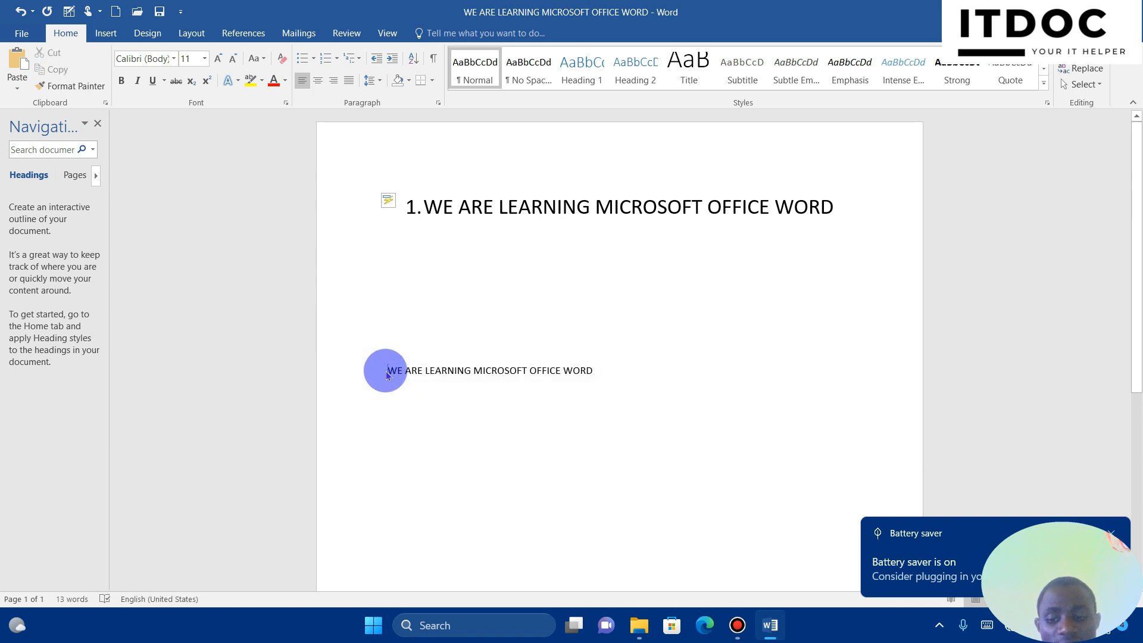
type("2.")
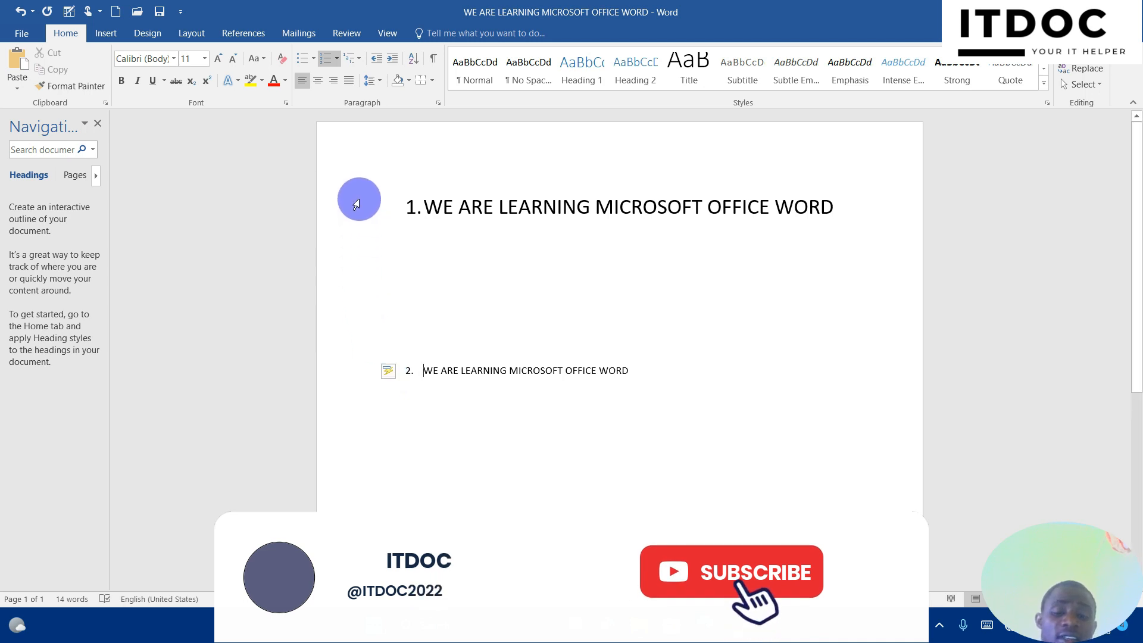
left_click(328, 217)
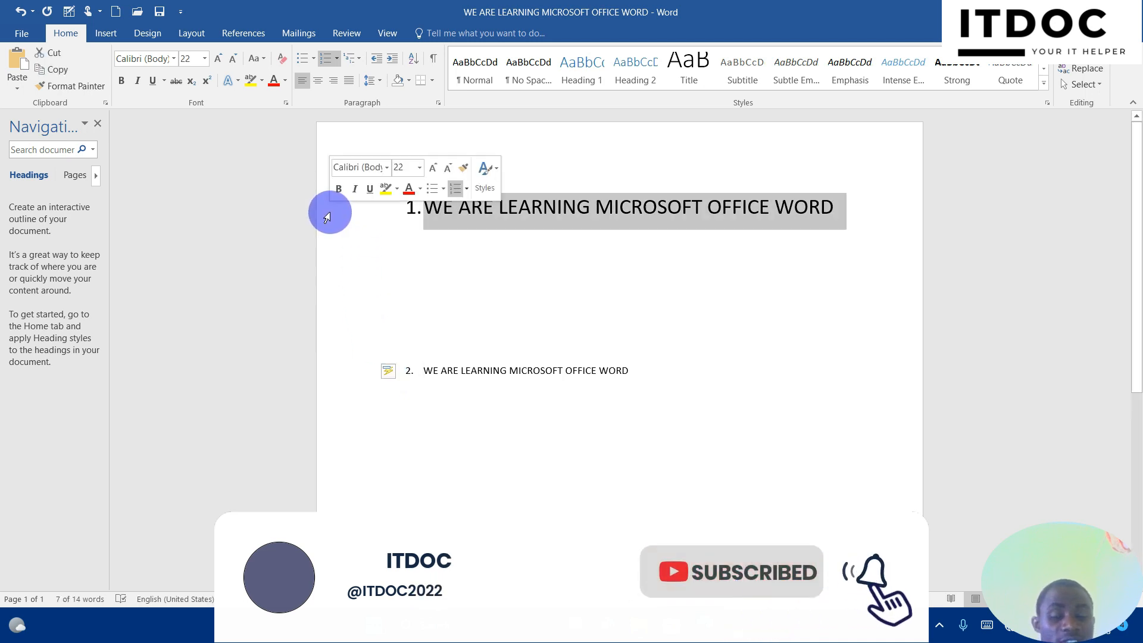
Use Format Painter to copy heading 1's large formatting onto numbered line 2
left_click(87, 89)
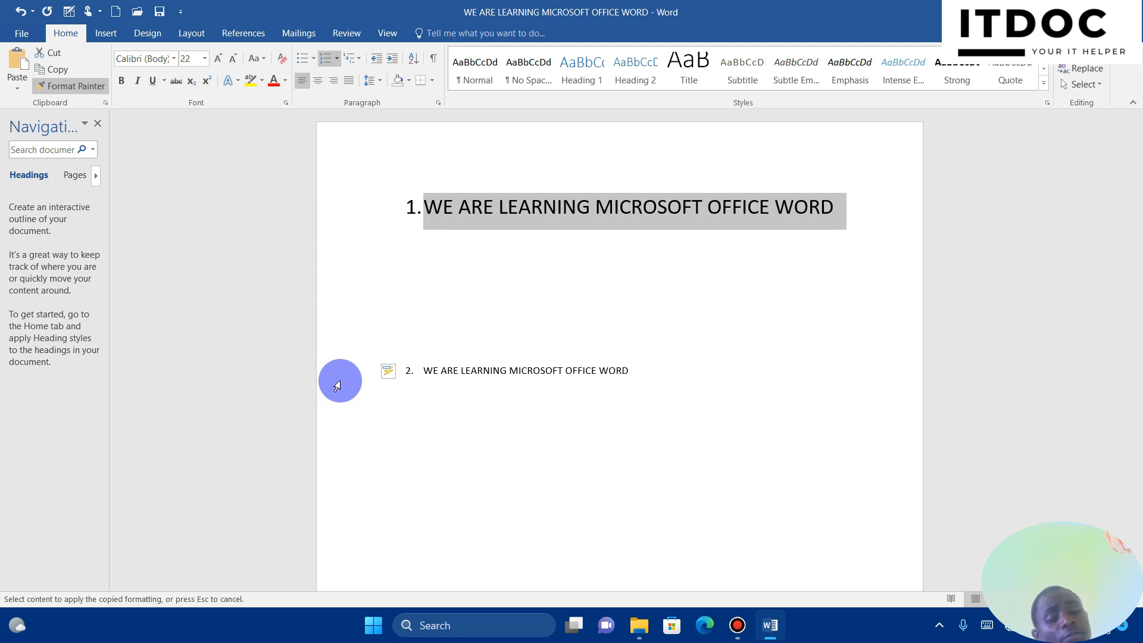
left_click(337, 386)
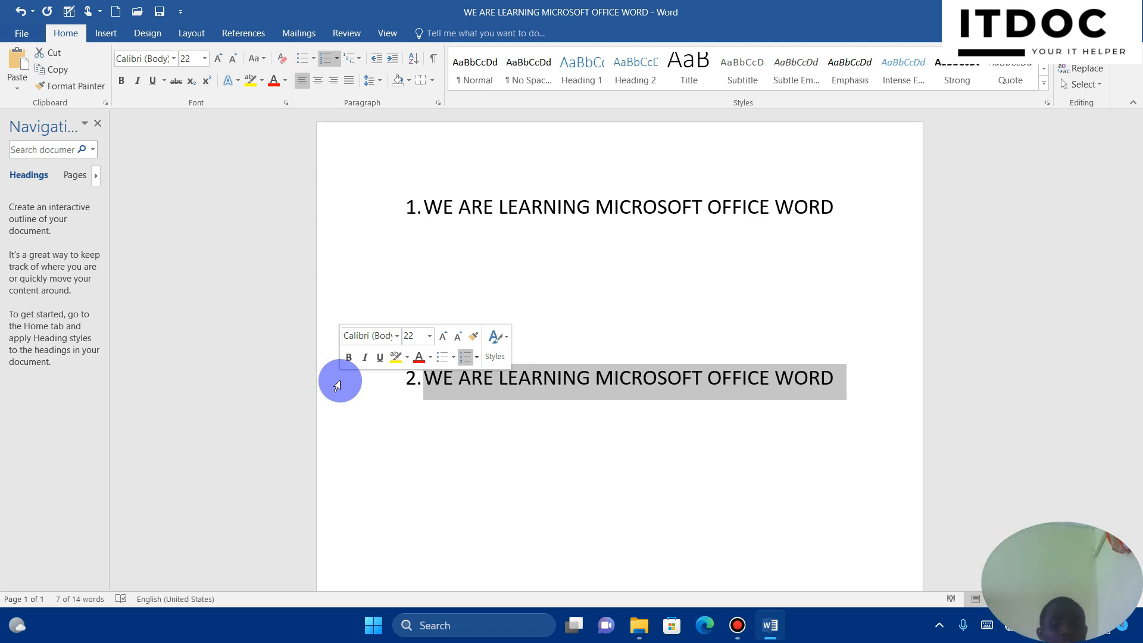
left_click(427, 515)
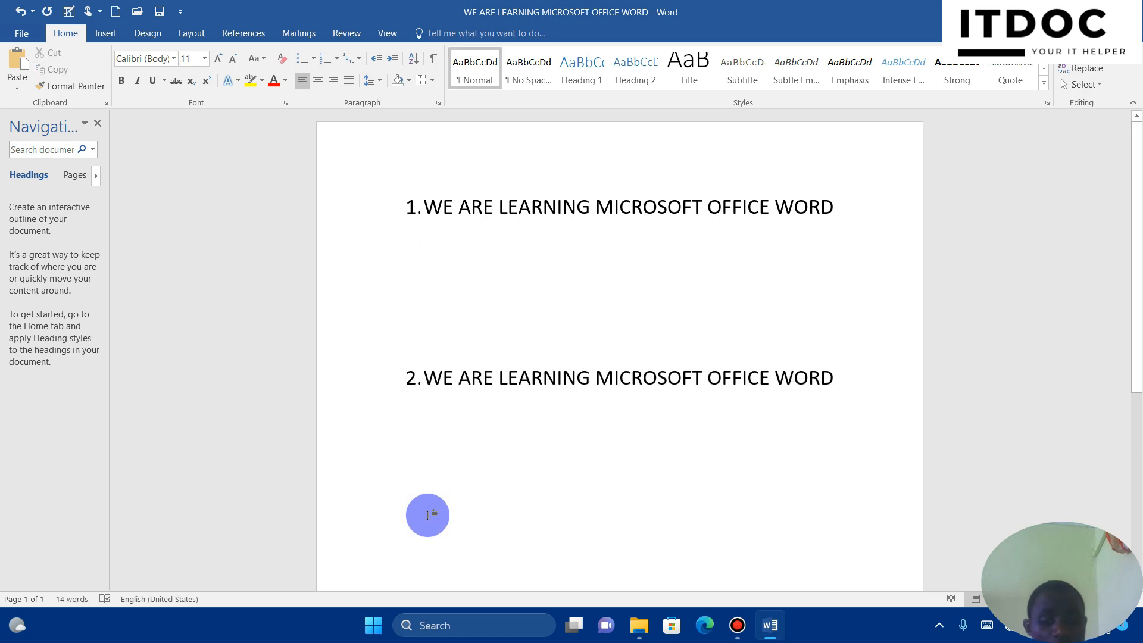
Add '3. We are learning about format painter' below line 2, then select the first heading
double_click(427, 515)
type("We are learning about forma")
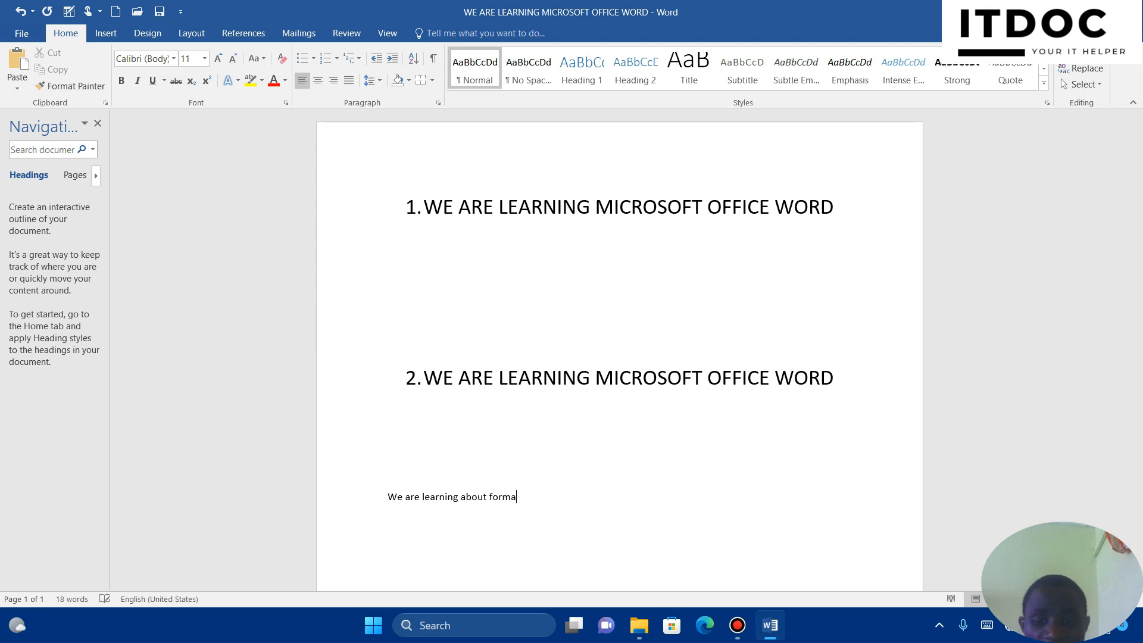
type("t painter")
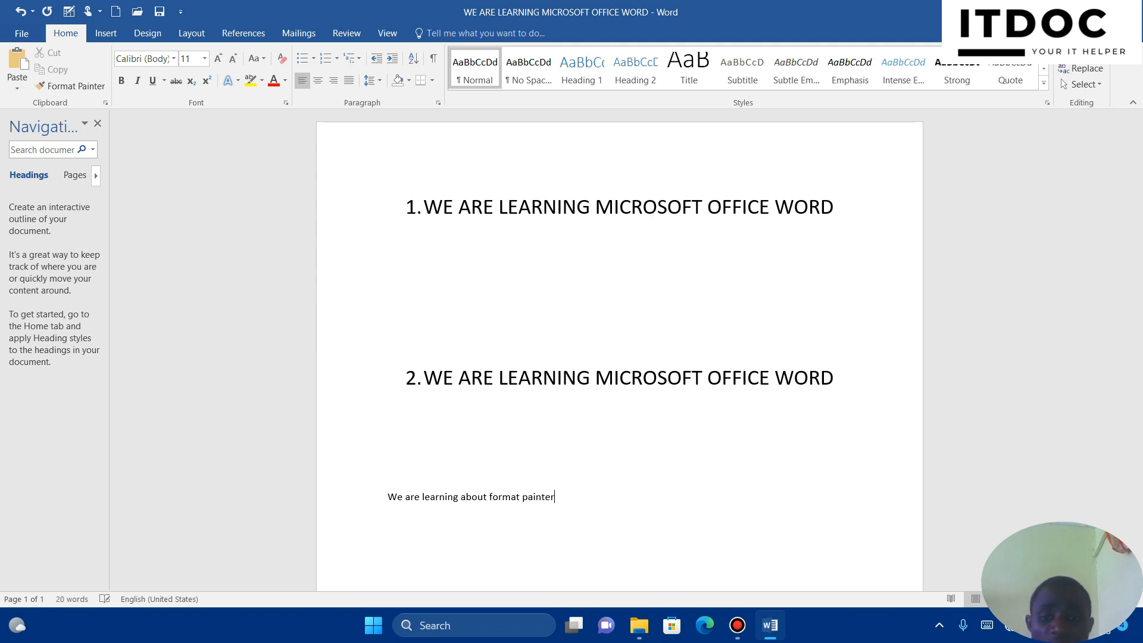
left_click(347, 507)
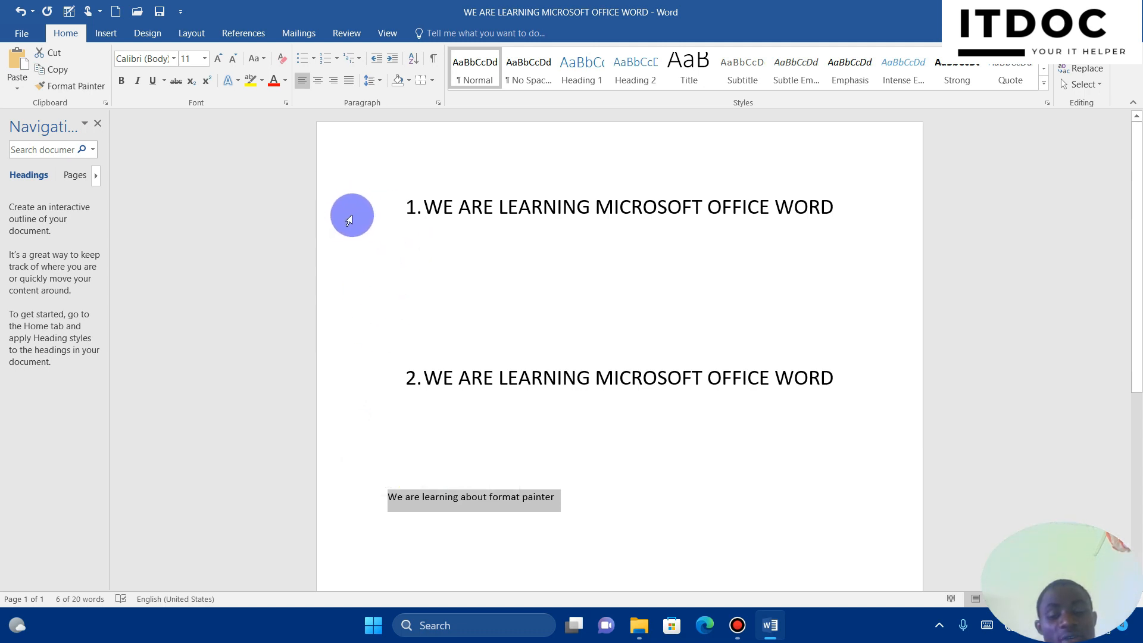
left_click(386, 505)
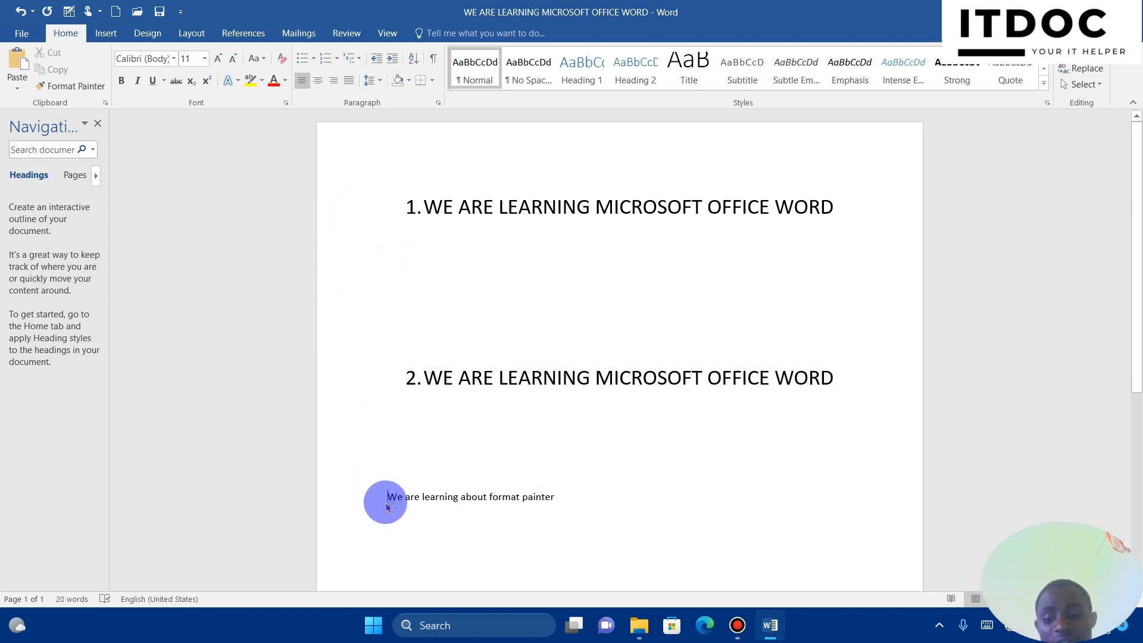
type("3.")
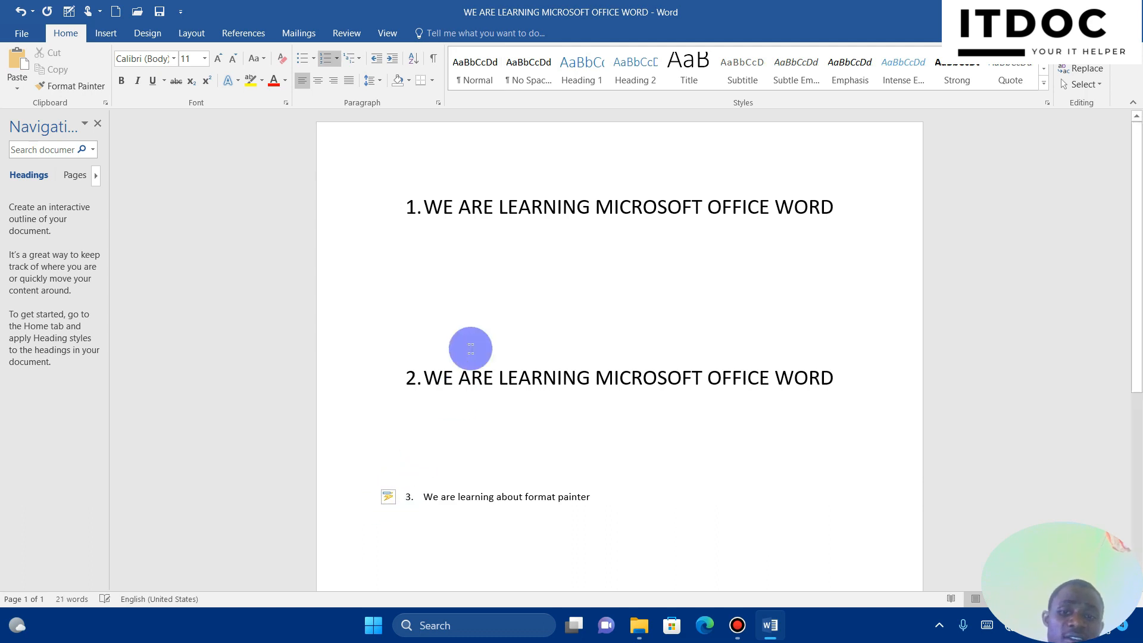
left_click(350, 237)
left_click(324, 210)
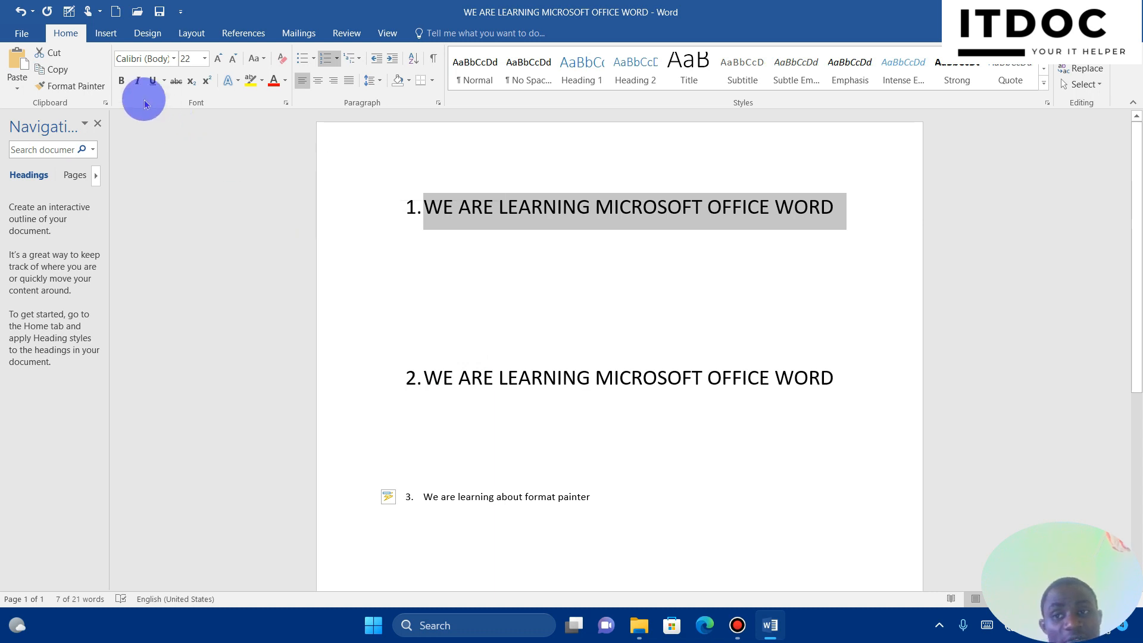
Use Format Painter to give item 3 the first heading's size 22 formatting
left_click(89, 88)
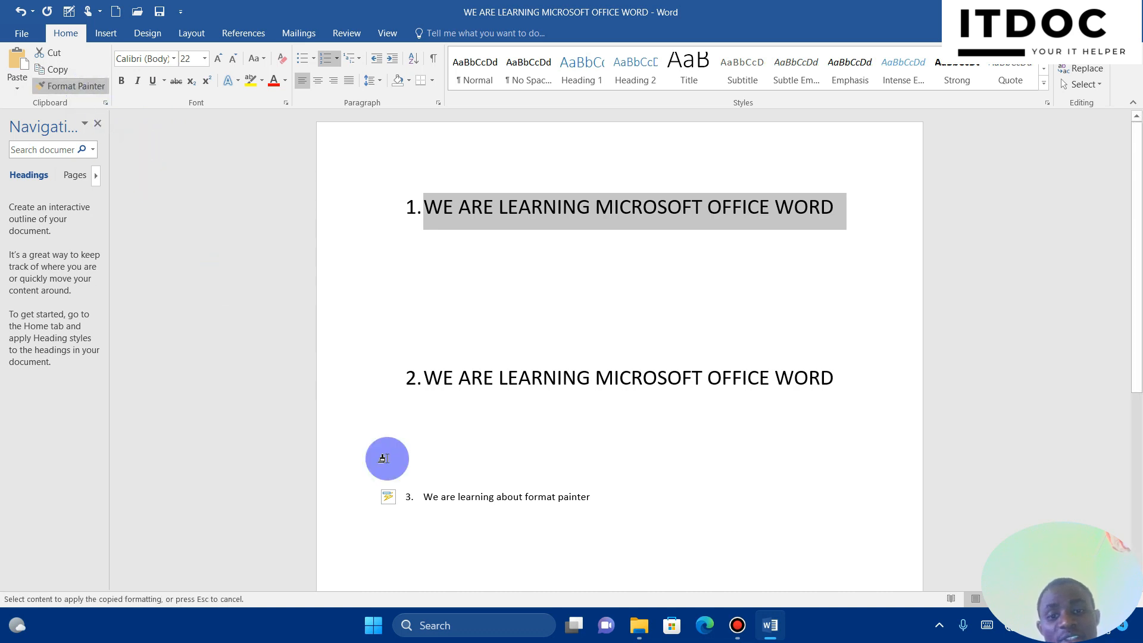
left_click(323, 497)
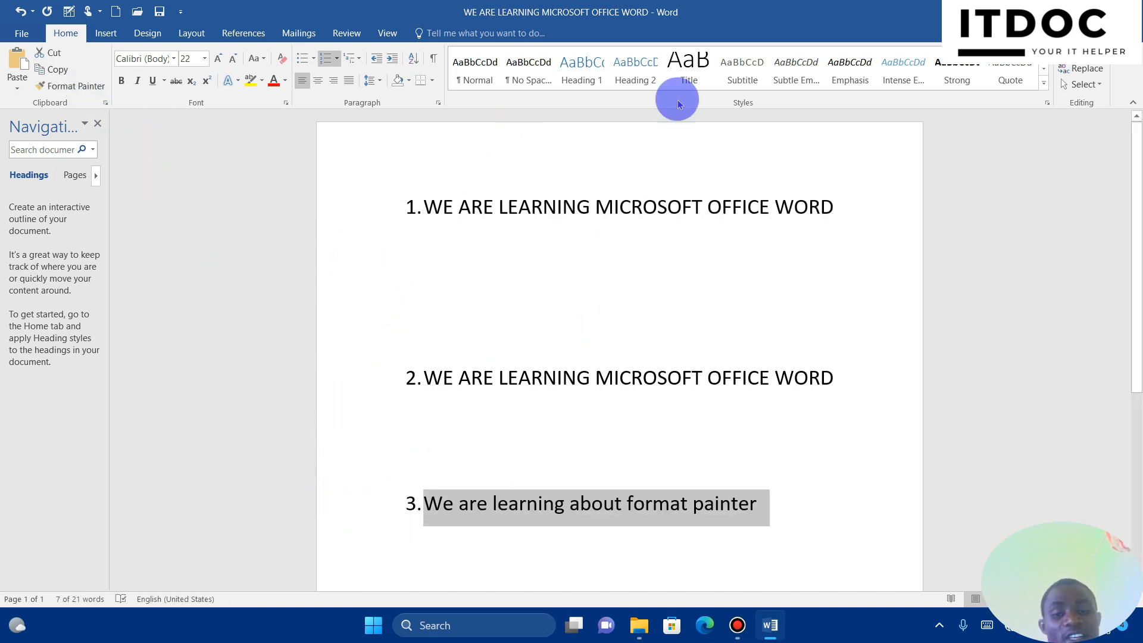
left_click(450, 217)
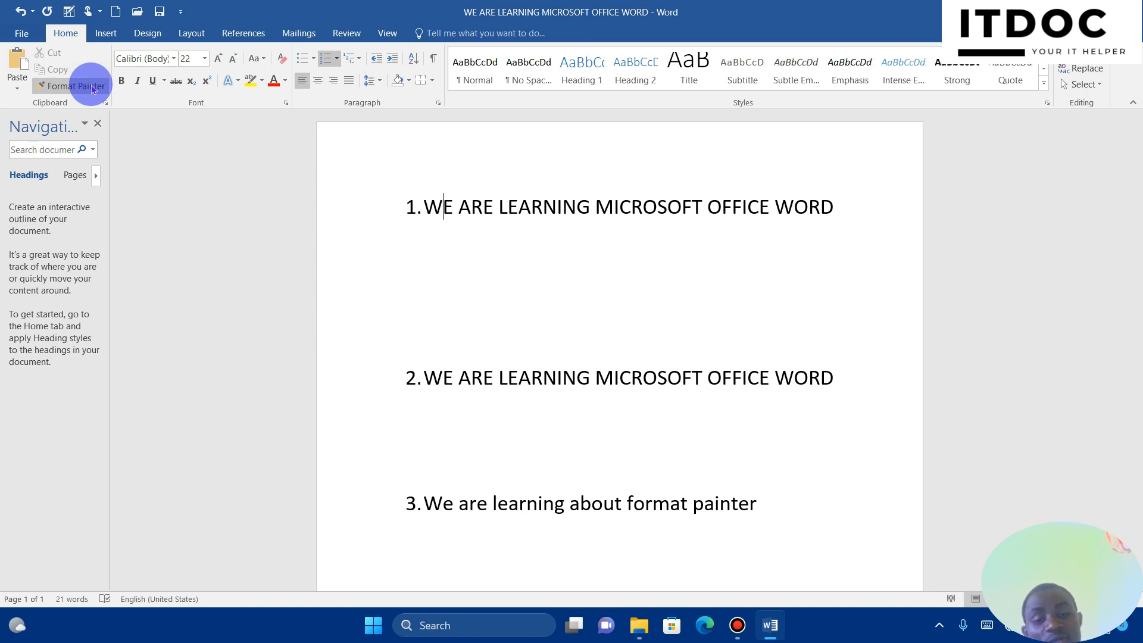
Delete numbered lines 2 and 3 and their leftover number, then save the document
left_click_drag(386, 314, 813, 519)
key("BackSpace")
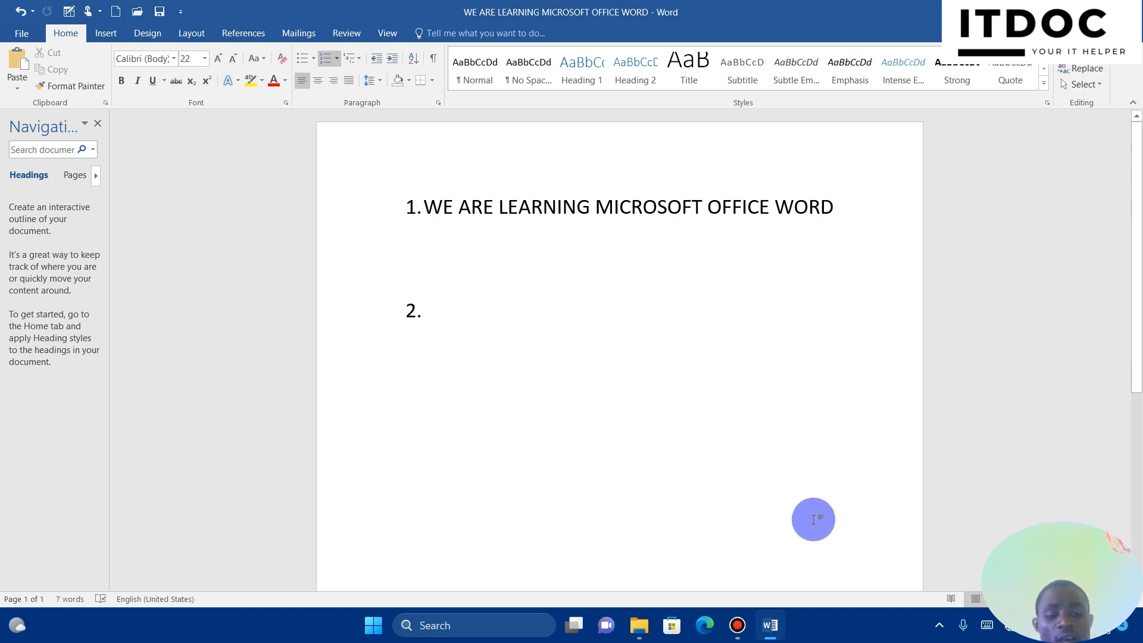
key("BackSpace")
key("BackSpace")
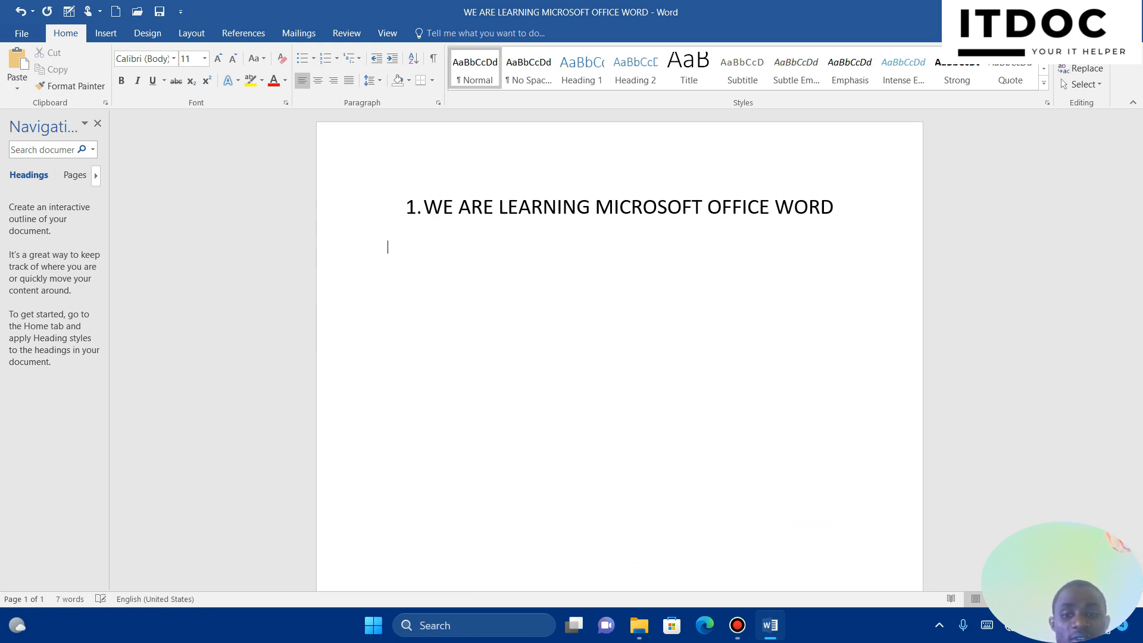
key("ctrl+s")
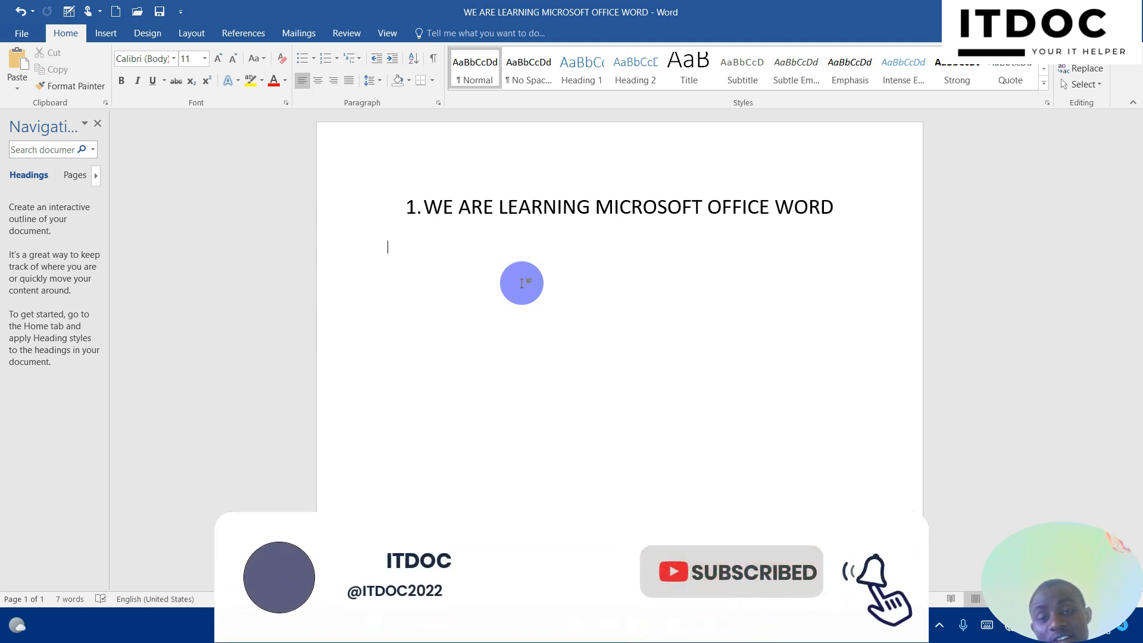
left_click(443, 208)
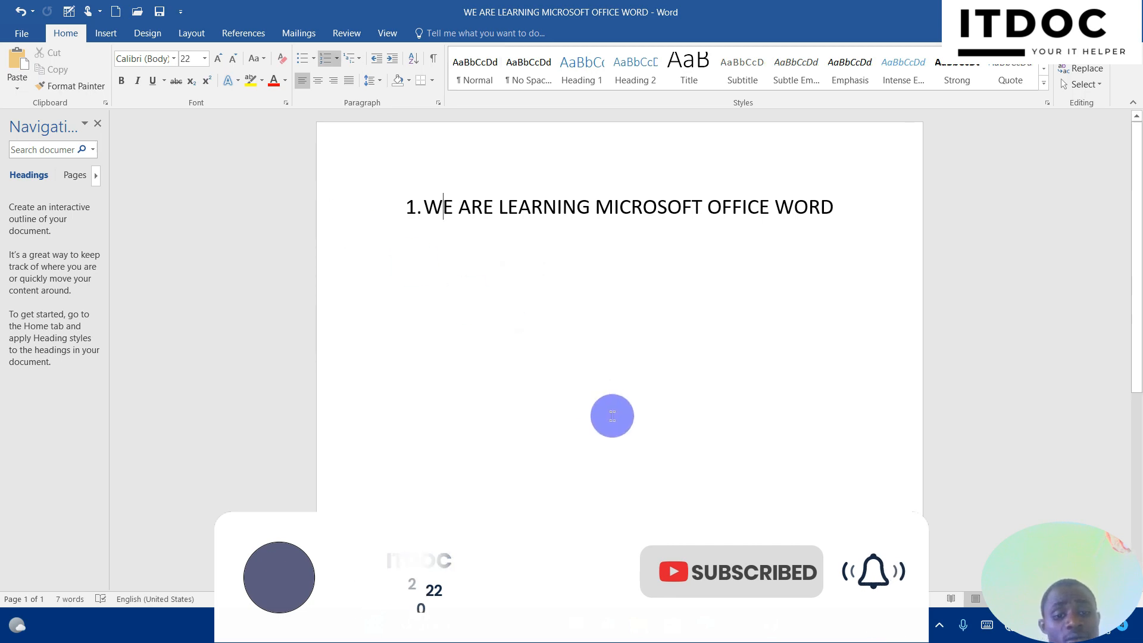